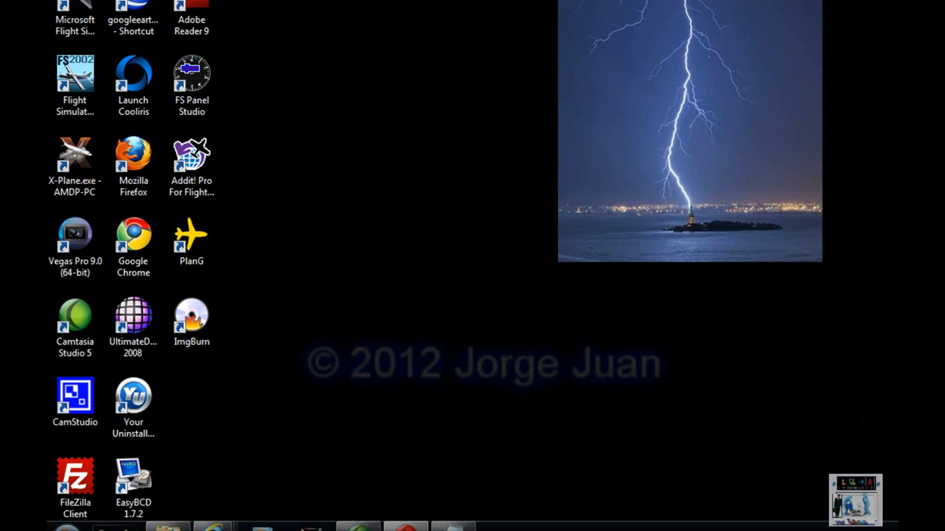
{"action": "right_click", "coordinate": [211, 518]}
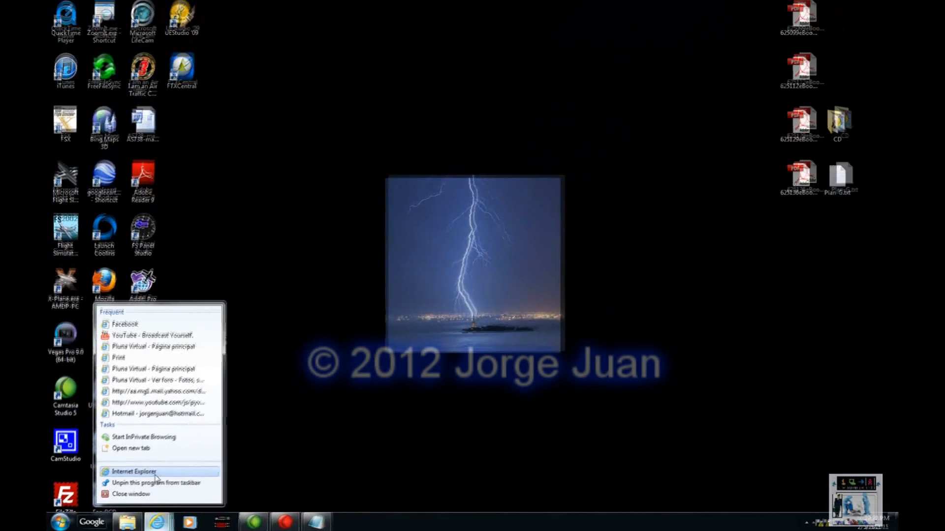
{"action": "left_click", "coordinate": [177, 441]}
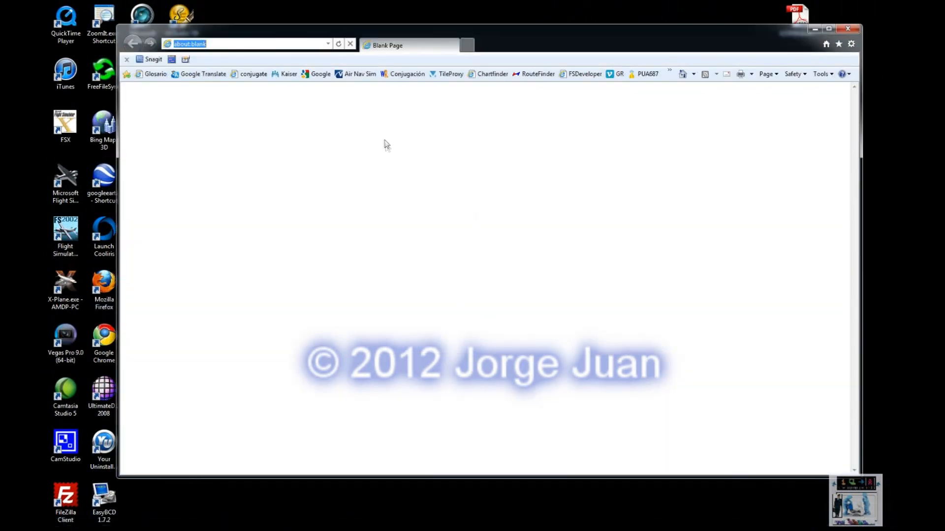
{"action": "right_click", "coordinate": [249, 43]}
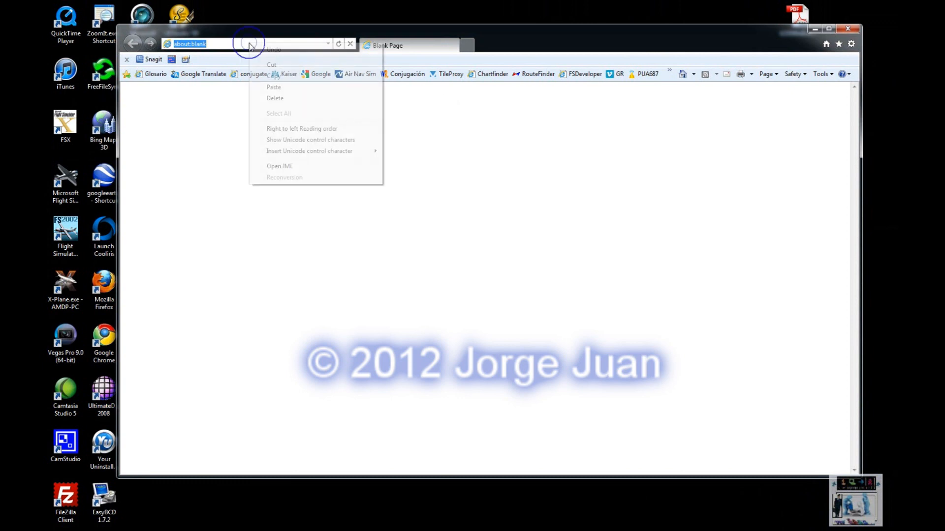
{"action": "left_click", "coordinate": [284, 86]}
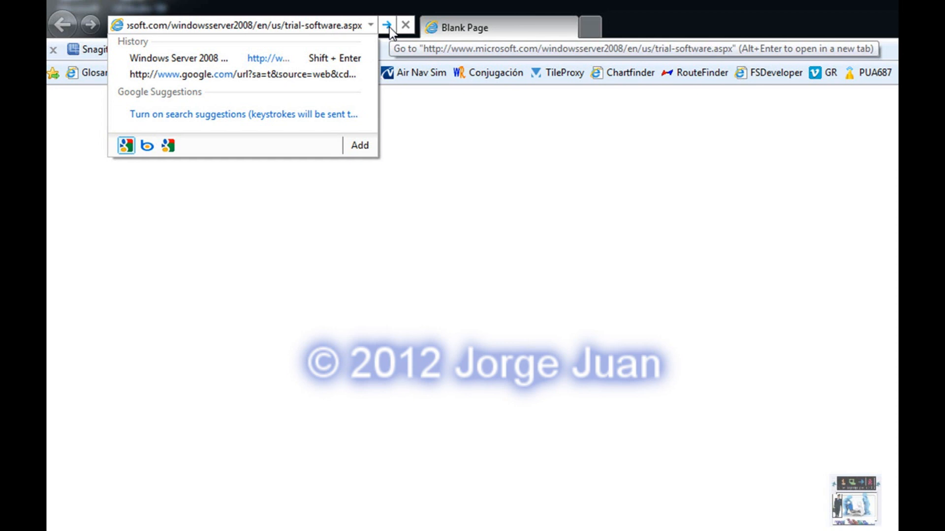
{"action": "left_click", "coordinate": [388, 28]}
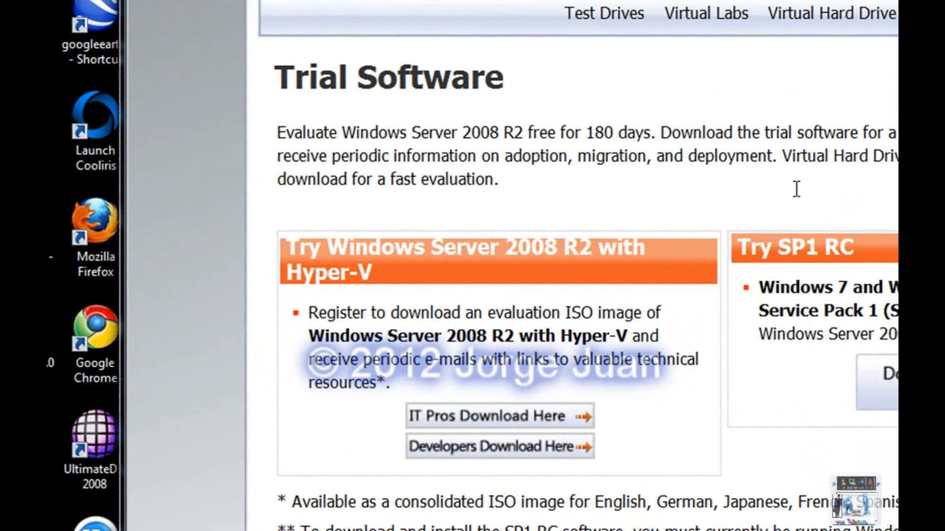
{"action": "scroll", "coordinate": [731, 179], "scroll_direction": "down", "scroll_amount": 3}
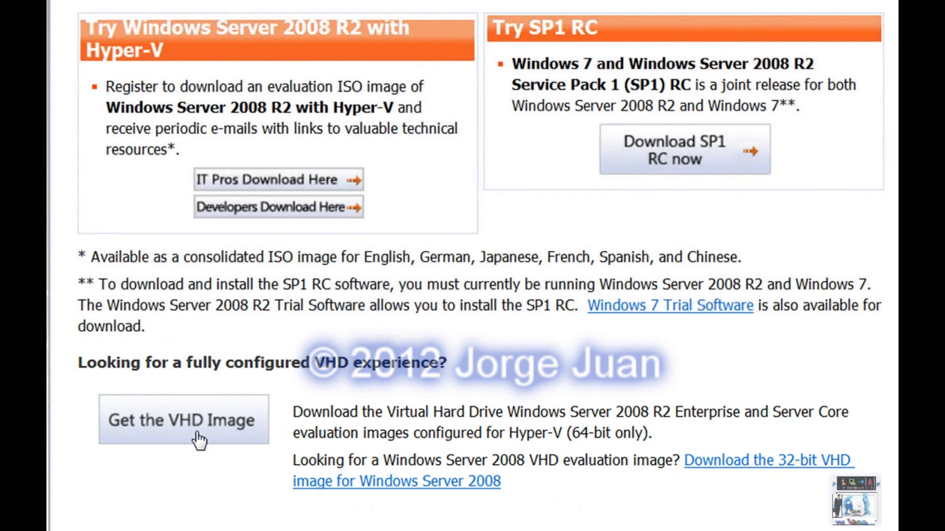
{"action": "scroll", "coordinate": [198, 432], "scroll_direction": "up", "scroll_amount": 2}
{"action": "scroll", "coordinate": [197, 433], "scroll_direction": "down", "scroll_amount": 4}
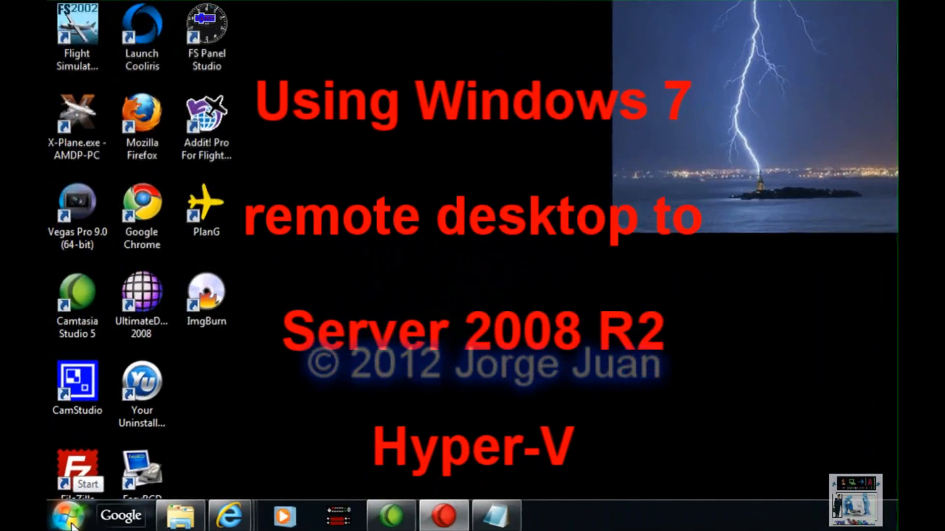
Step: Find and open Remote Desktop Connection, and start a connection to computer 192.168.1.43
{"action": "left_click", "coordinate": [60, 523]}
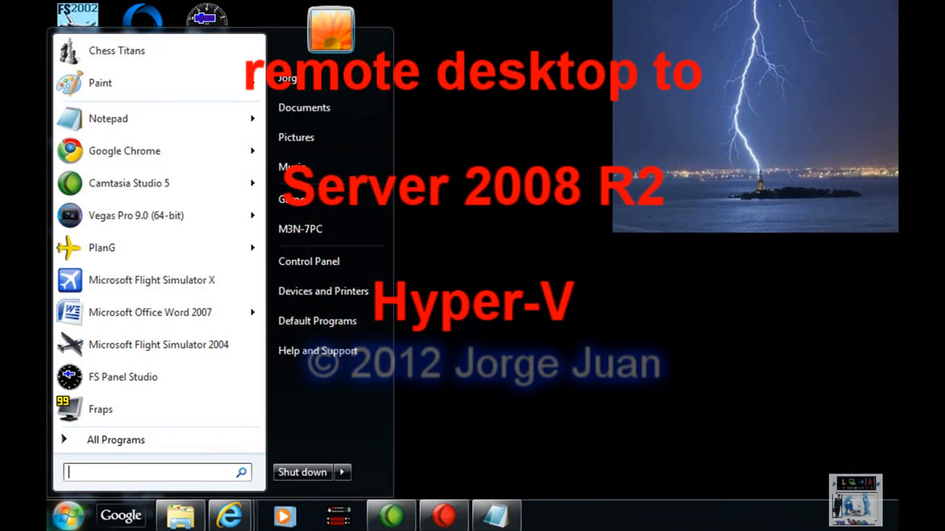
{"action": "type", "text": "remote"}
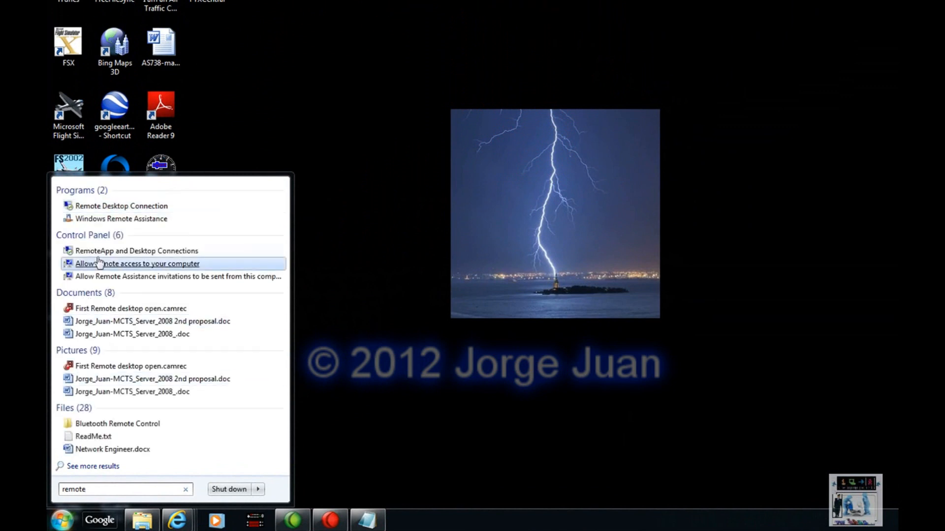
{"action": "left_click", "coordinate": [96, 208]}
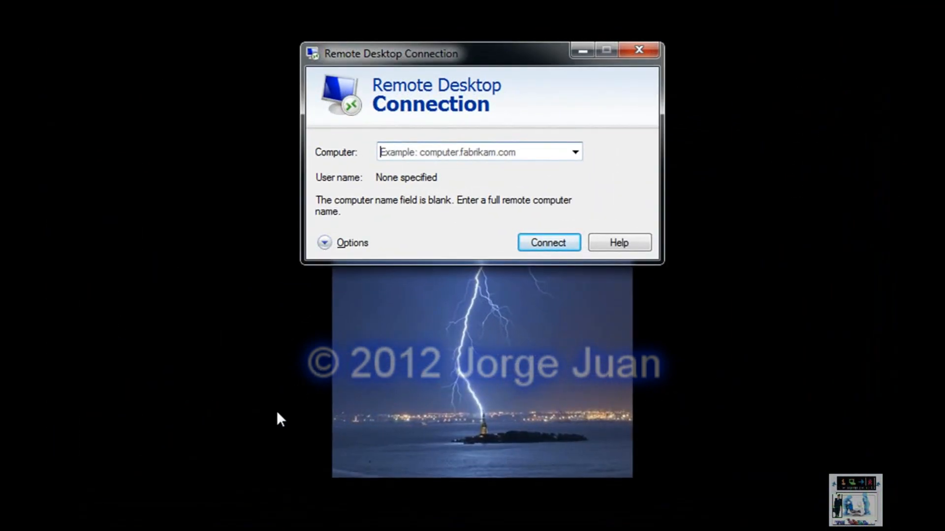
{"action": "type", "text": "19"}
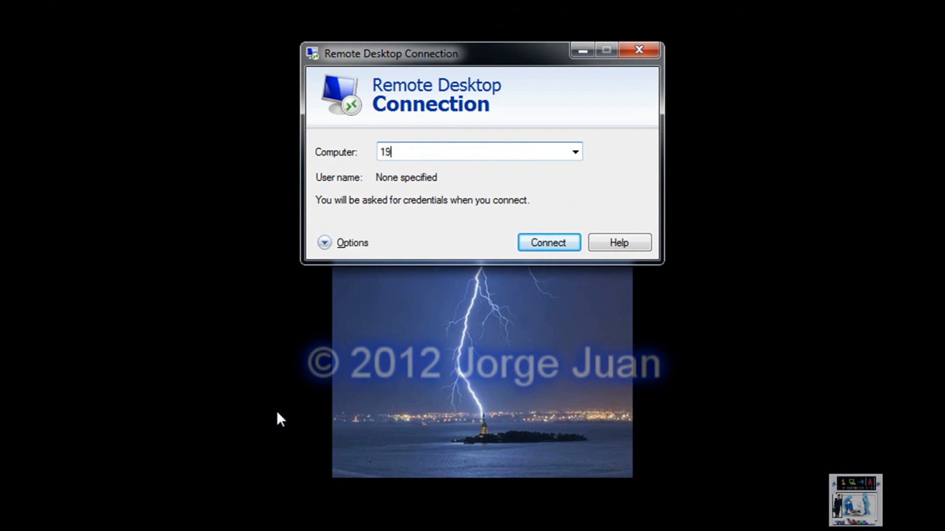
{"action": "type", "text": "2.168.1.43"}
{"action": "key", "text": "Return"}
Step: Sign in with the account user name and password, and accept connecting despite the untrusted certificate
{"action": "type", "text": "jorge"}
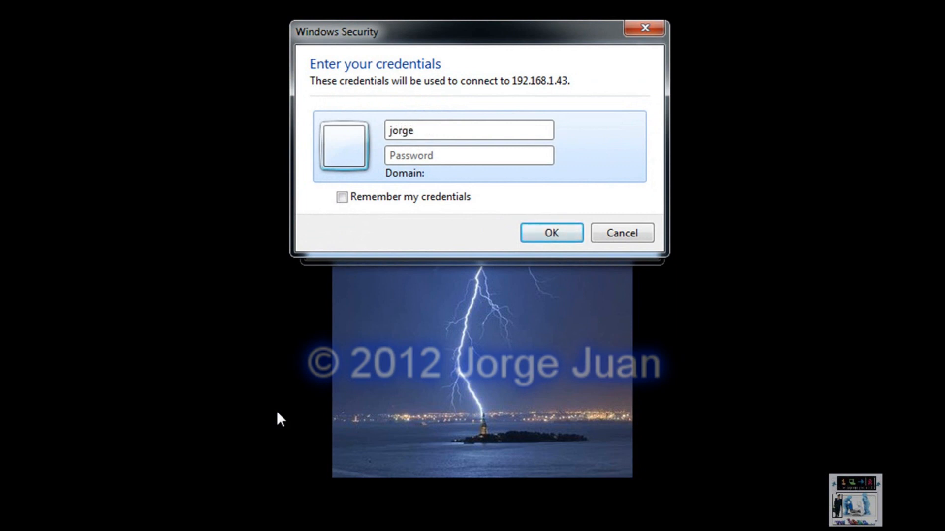
{"action": "key", "text": "Tab"}
{"action": "type", "text": "***********"}
{"action": "key", "text": "Return"}
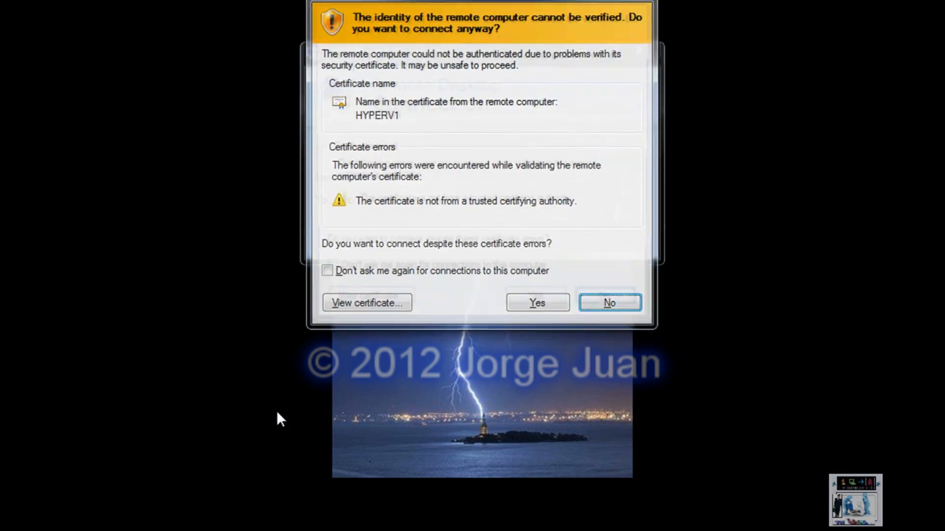
{"action": "left_click", "coordinate": [539, 302]}
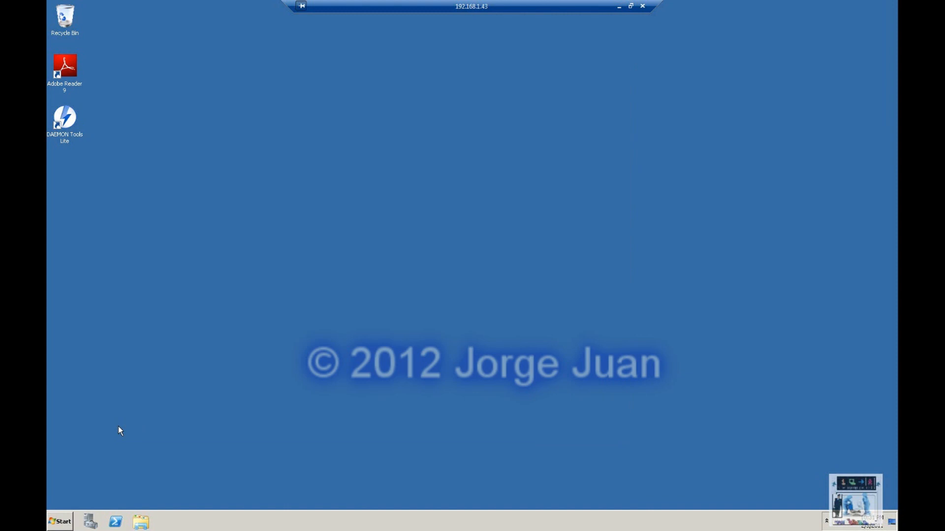
Step: Run oobe on the remote server to review the Initial Configuration Tasks, and minimize that window
{"action": "left_click", "coordinate": [61, 522]}
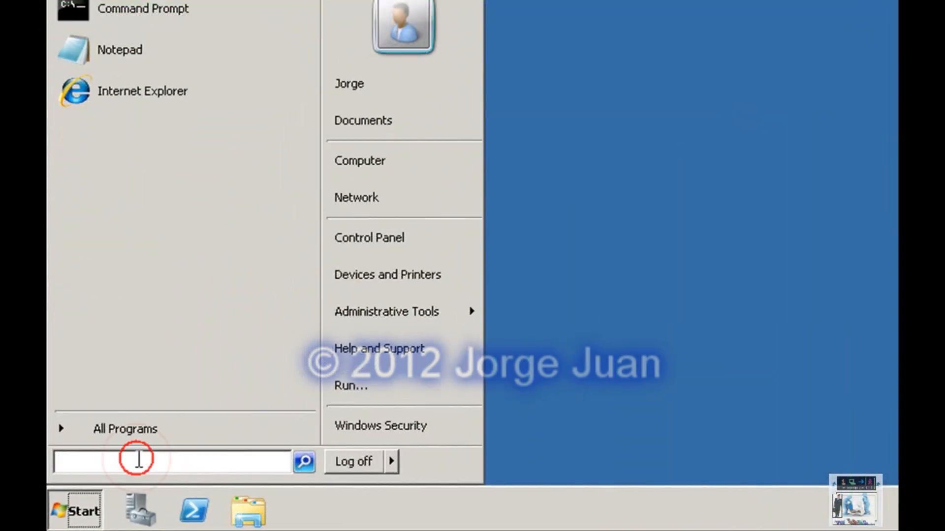
{"action": "type", "text": "oobe"}
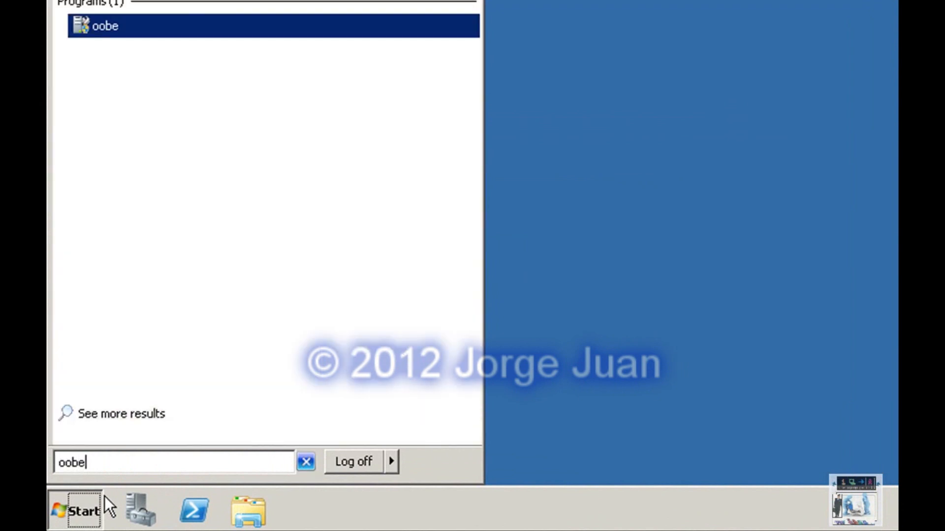
{"action": "key", "text": "Return"}
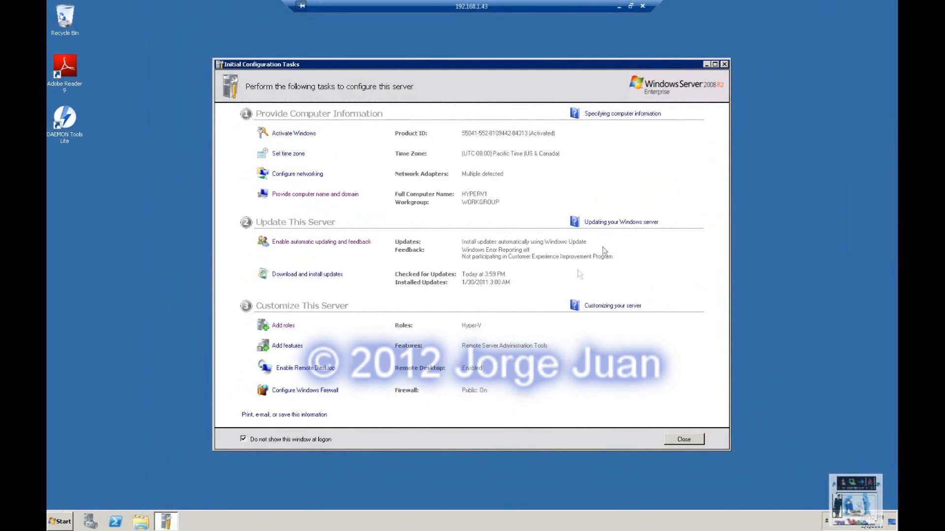
{"action": "left_click", "coordinate": [706, 65]}
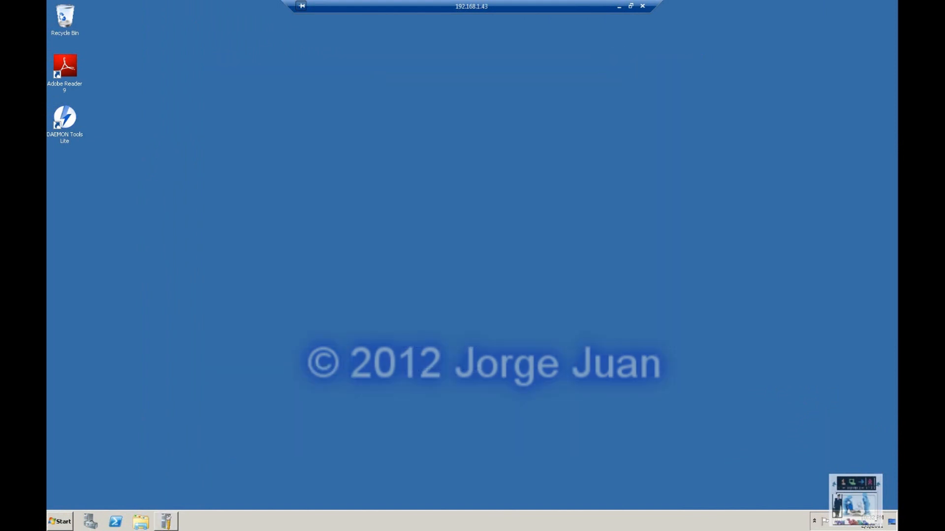
Step: Browse drive E: to Microsoft Downloads Jan 2011, open the Windows Server 2008 R2 Evaluation Virtual Hard Drive Images folder, and fit the Name column
{"action": "left_click", "coordinate": [58, 522]}
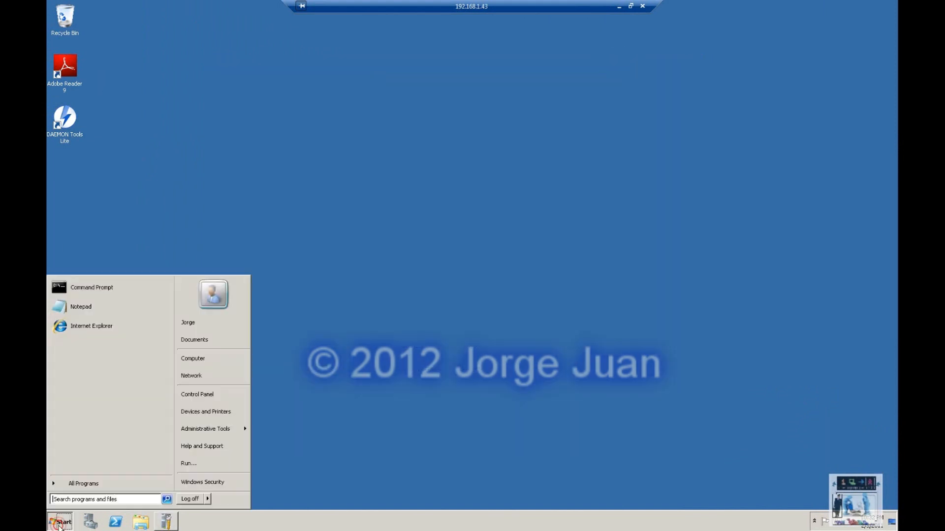
{"action": "left_click", "coordinate": [204, 358]}
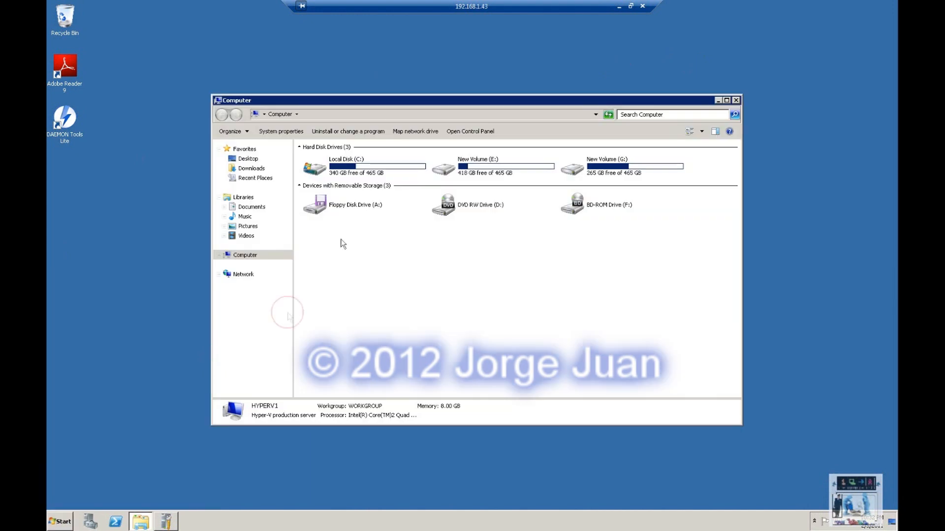
{"action": "double_click", "coordinate": [452, 170]}
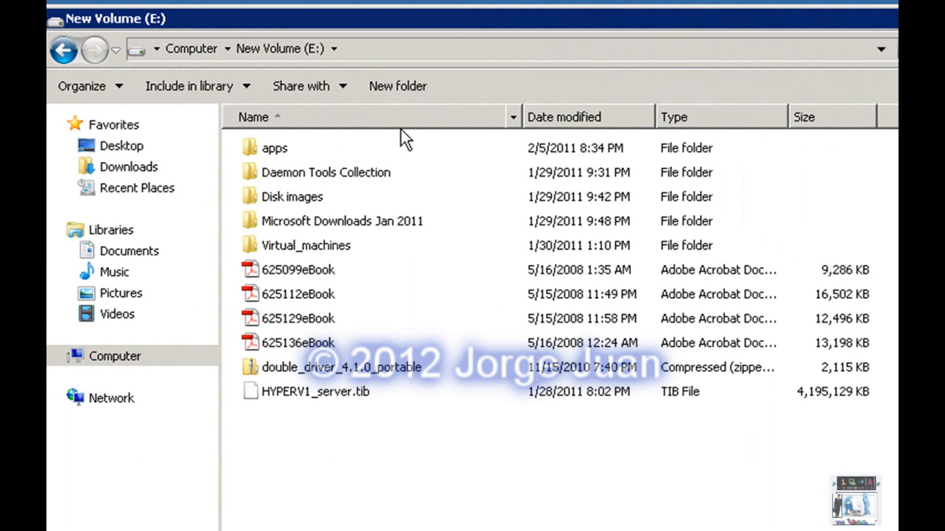
{"action": "double_click", "coordinate": [327, 225]}
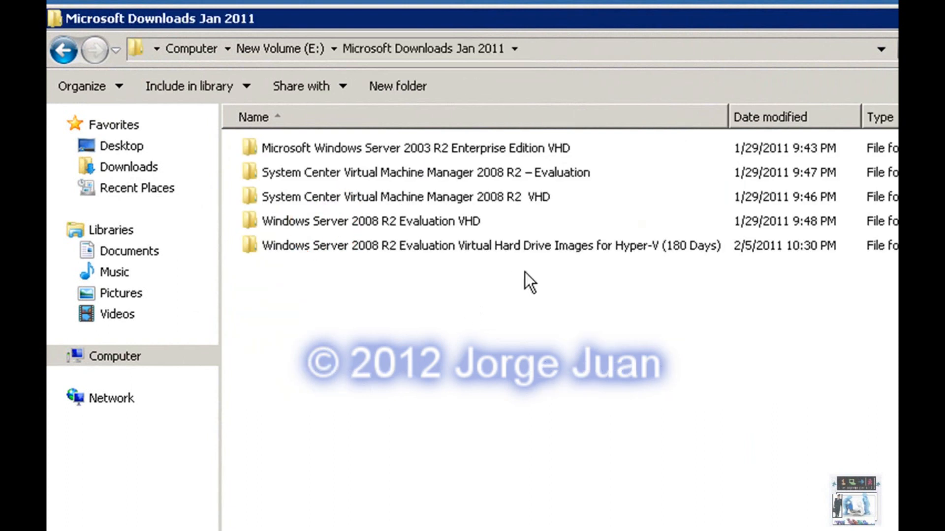
{"action": "double_click", "coordinate": [421, 250]}
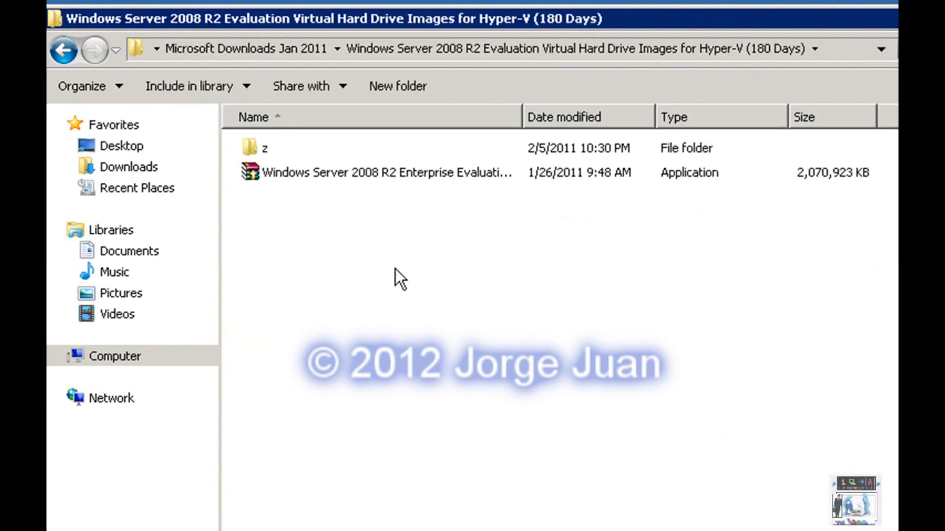
{"action": "double_click", "coordinate": [521, 117]}
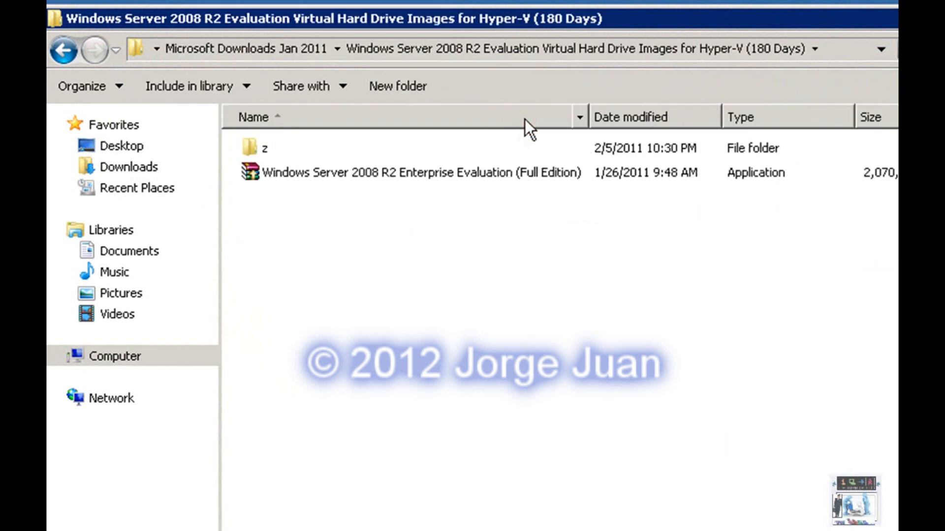
Step: Run the Windows Server 2008 R2 Enterprise Evaluation (Full Edition) application to extract its VHD into the default folder, and fit the Name column
{"action": "double_click", "coordinate": [327, 175]}
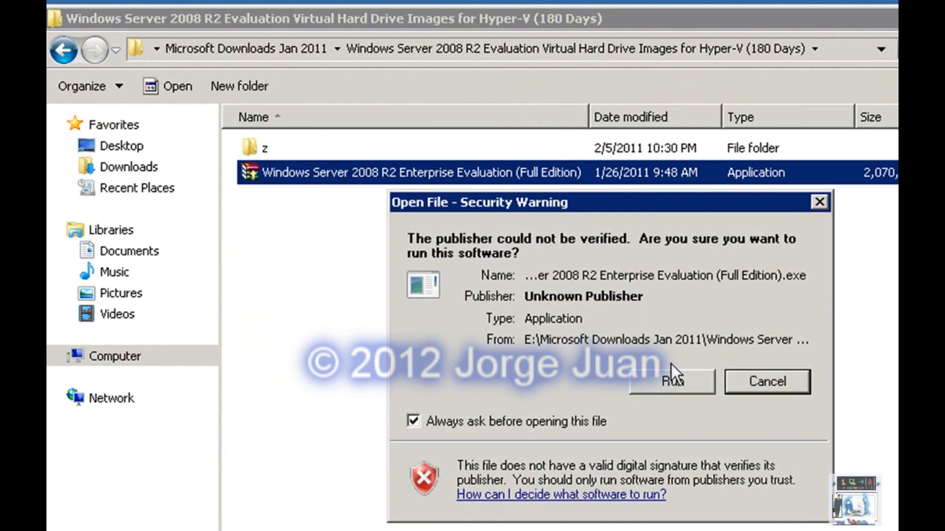
{"action": "left_click", "coordinate": [670, 382]}
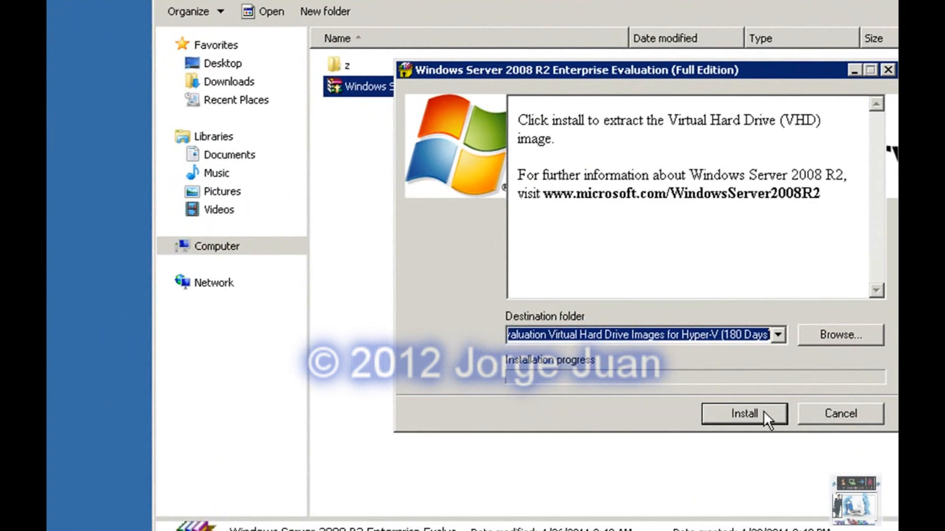
{"action": "left_click", "coordinate": [764, 412]}
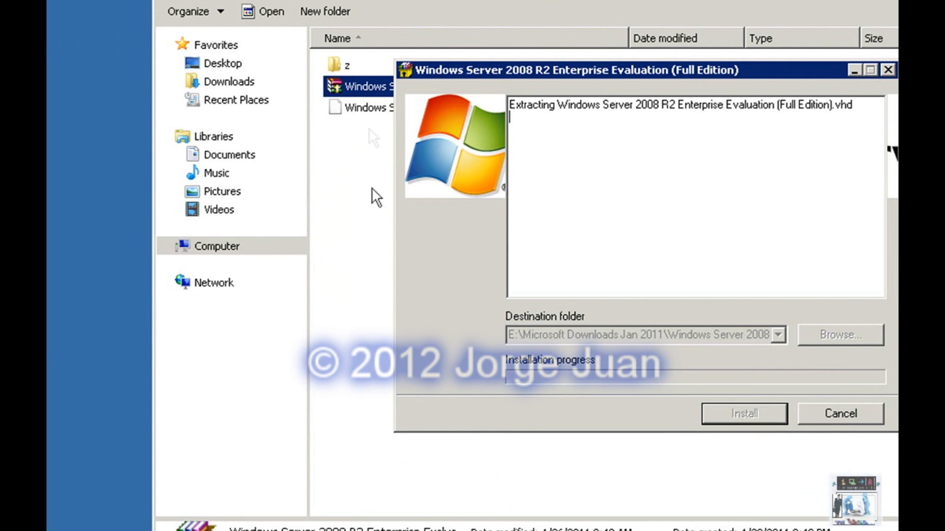
{"action": "left_click_drag", "start_coordinate": [570, 74], "coordinate": [523, 256]}
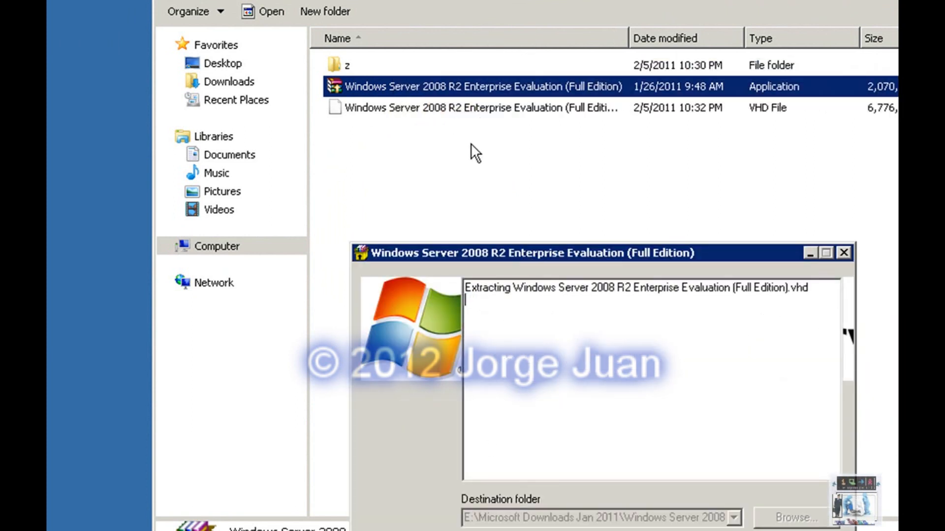
{"action": "left_click", "coordinate": [624, 38]}
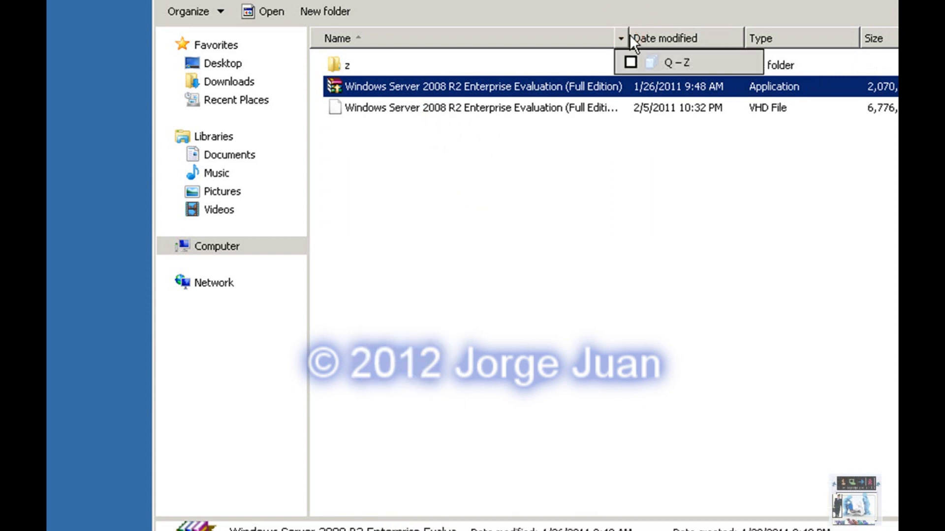
{"action": "double_click", "coordinate": [630, 37]}
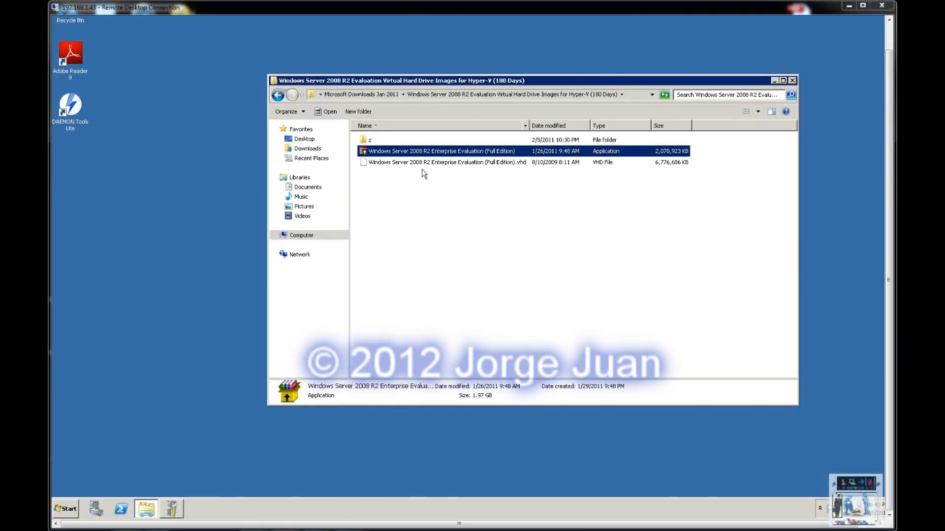
Step: Select the extracted VHD file, and browse in a second Computer window to Virtual hard disks under Public Documents, Hyper-V
{"action": "left_click", "coordinate": [414, 166]}
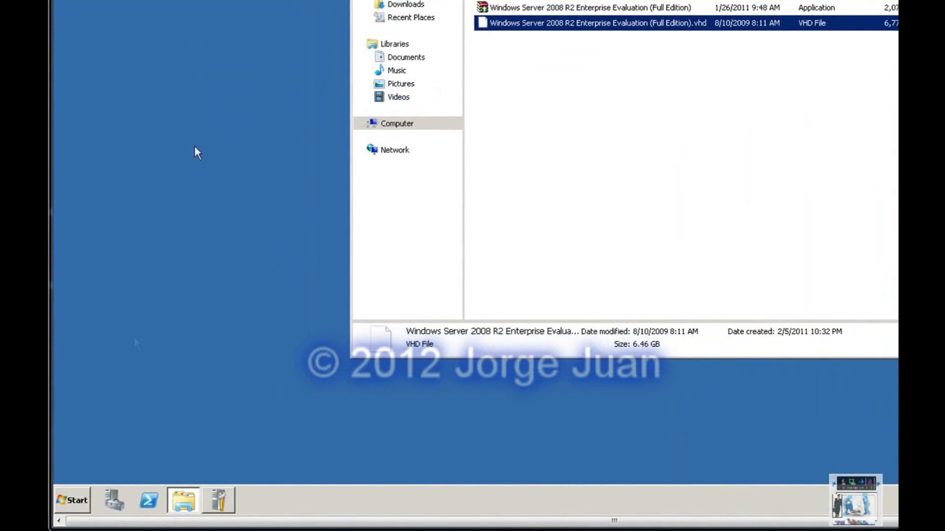
{"action": "left_click", "coordinate": [71, 506]}
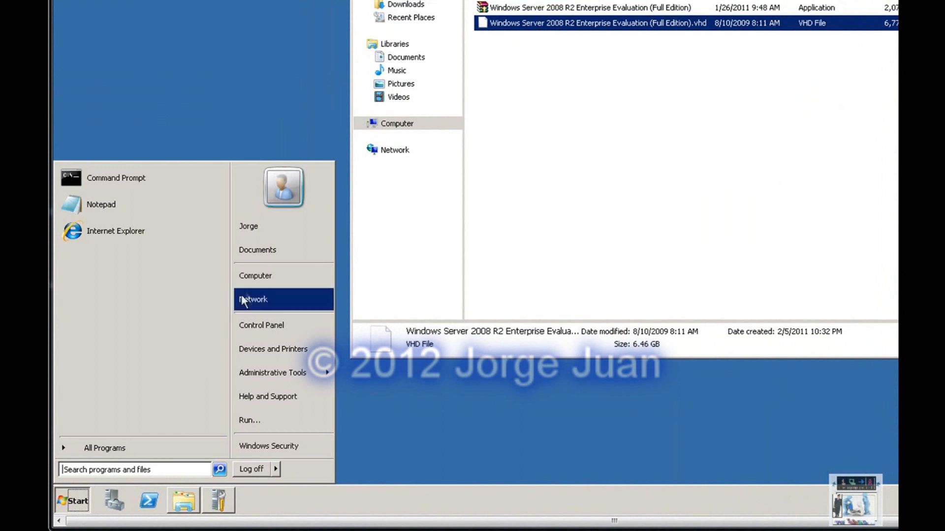
{"action": "left_click", "coordinate": [258, 276]}
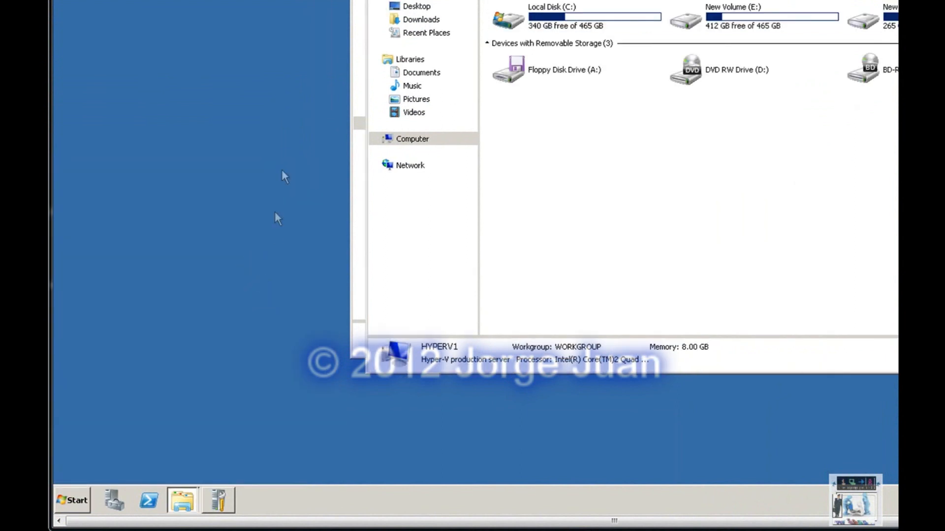
{"action": "left_click", "coordinate": [383, 72]}
{"action": "left_click", "coordinate": [390, 99]}
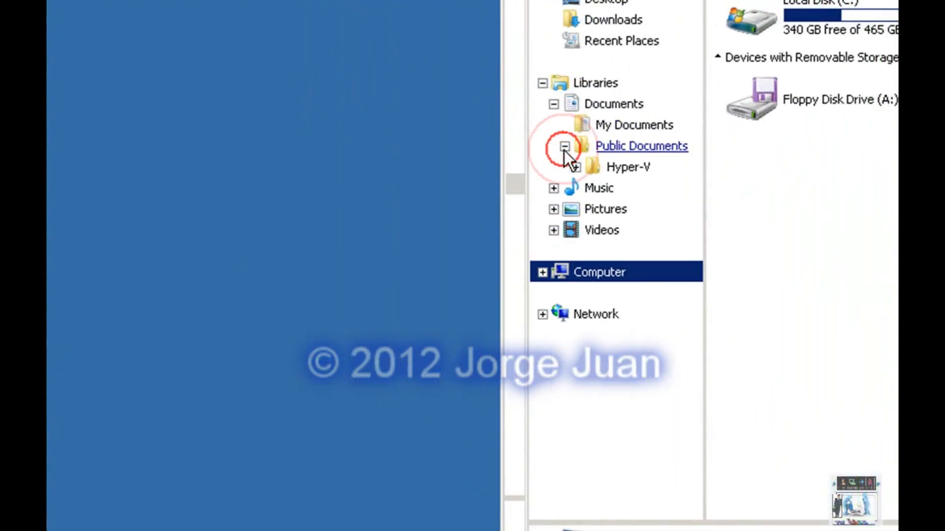
{"action": "left_click", "coordinate": [576, 168]}
{"action": "left_click", "coordinate": [610, 188]}
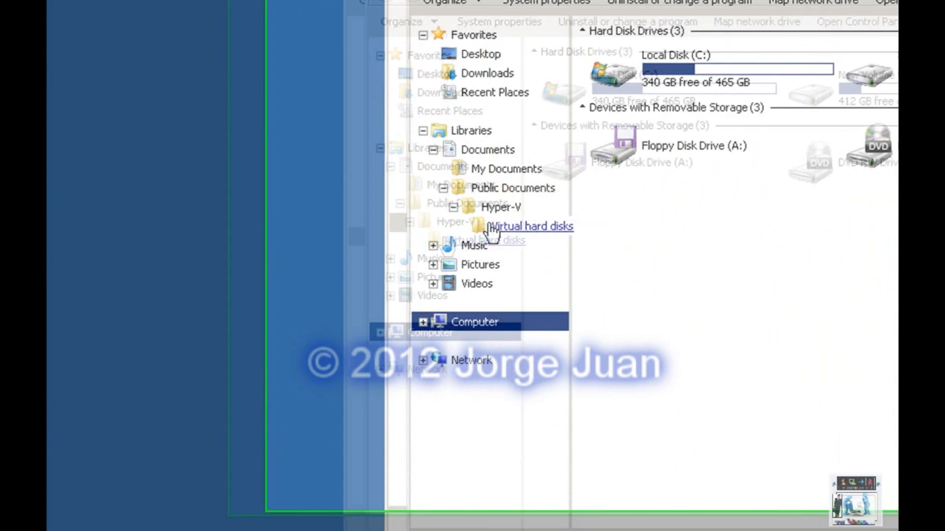
Step: Duplicate Srv 2008 R2 eval Virtual Machine.vhd within the Virtual hard disks folder
{"action": "left_click_drag", "start_coordinate": [664, 97], "coordinate": [676, 119]}
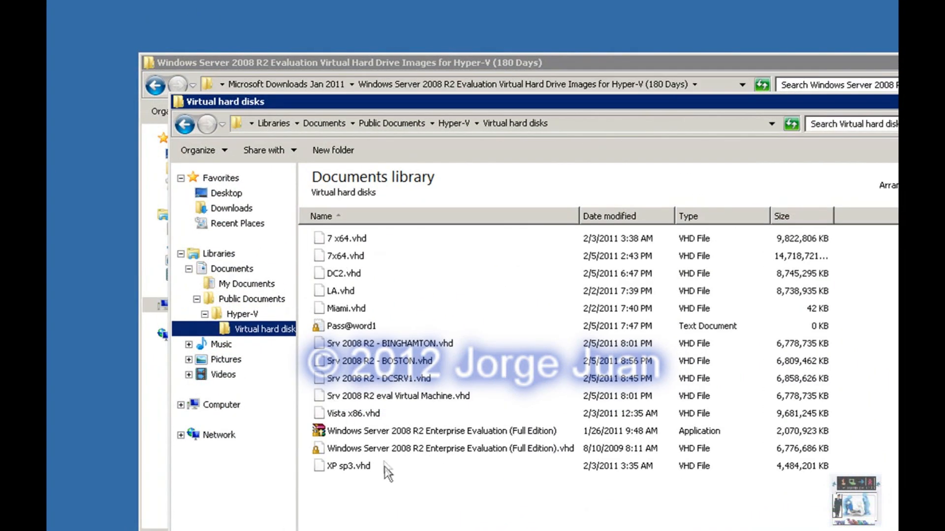
{"action": "left_click", "coordinate": [413, 448]}
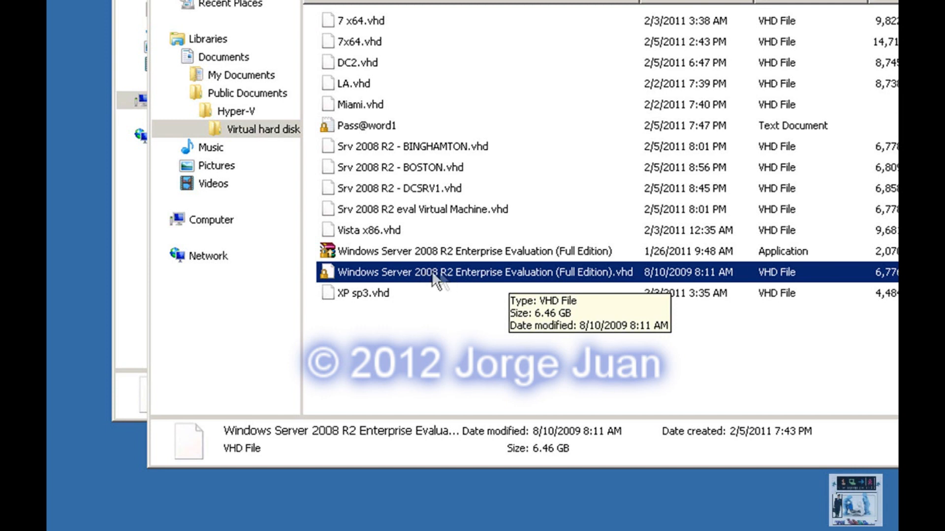
{"action": "left_click", "coordinate": [426, 209]}
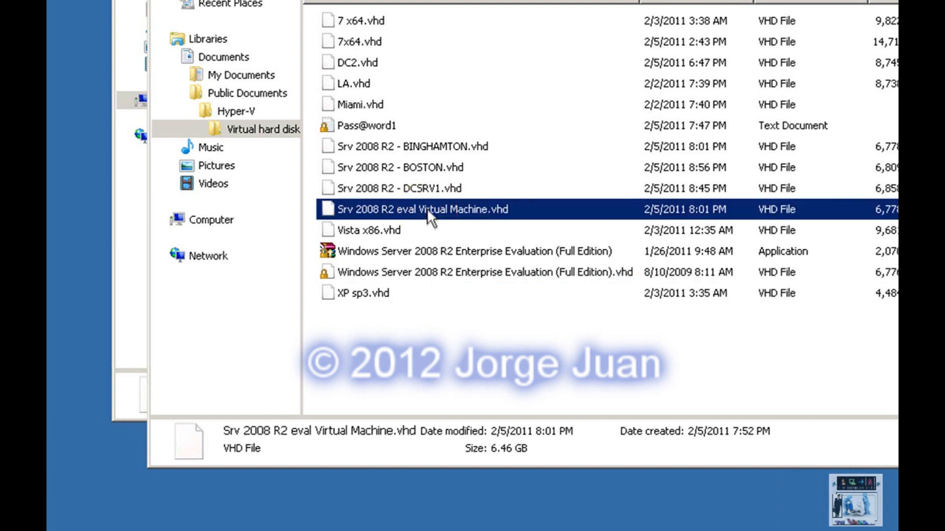
{"action": "right_click", "coordinate": [426, 203]}
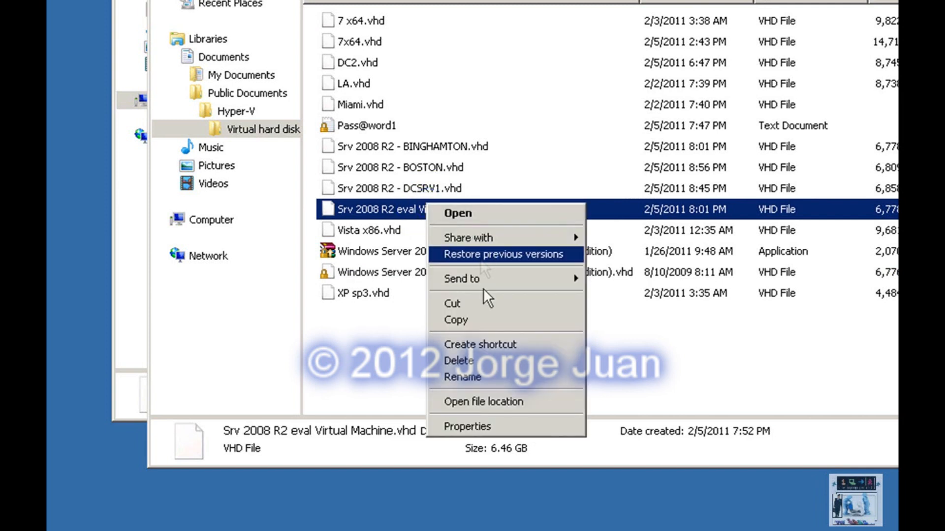
{"action": "left_click", "coordinate": [474, 323]}
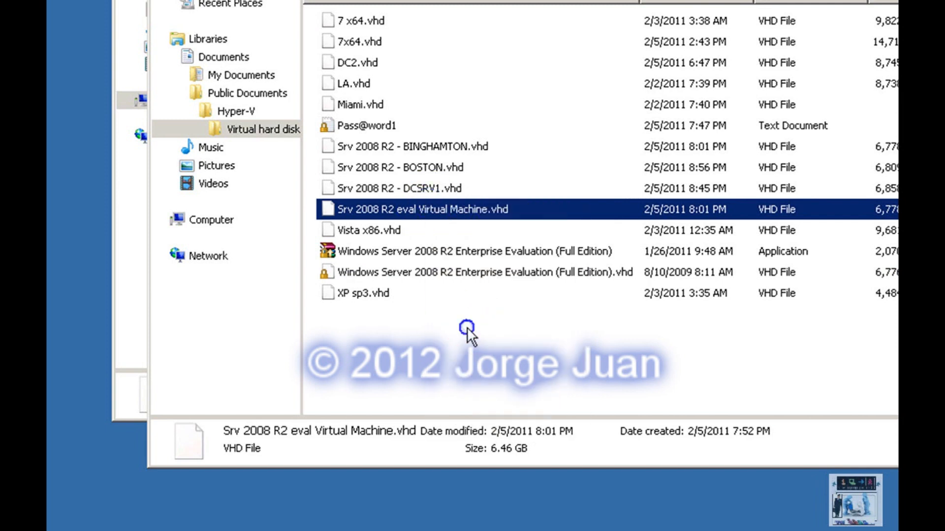
{"action": "right_click", "coordinate": [468, 327]}
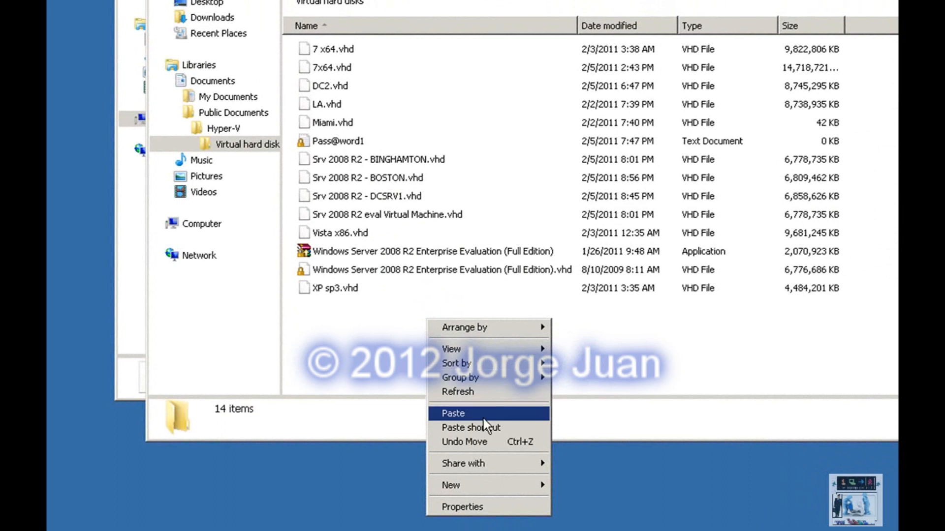
{"action": "left_click", "coordinate": [497, 436]}
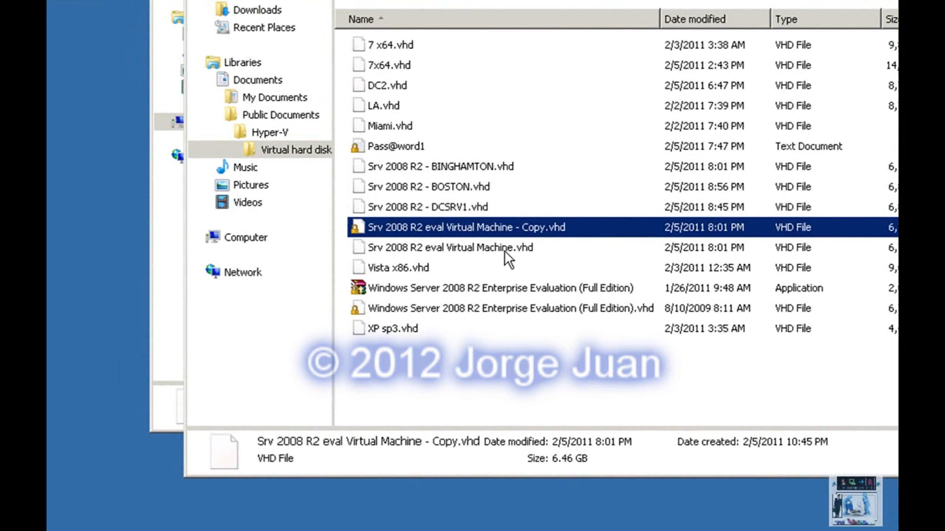
Step: Paste a second copy of Srv 2008 R2 eval Virtual Machine.vhd into the same folder
{"action": "left_click", "coordinate": [403, 247]}
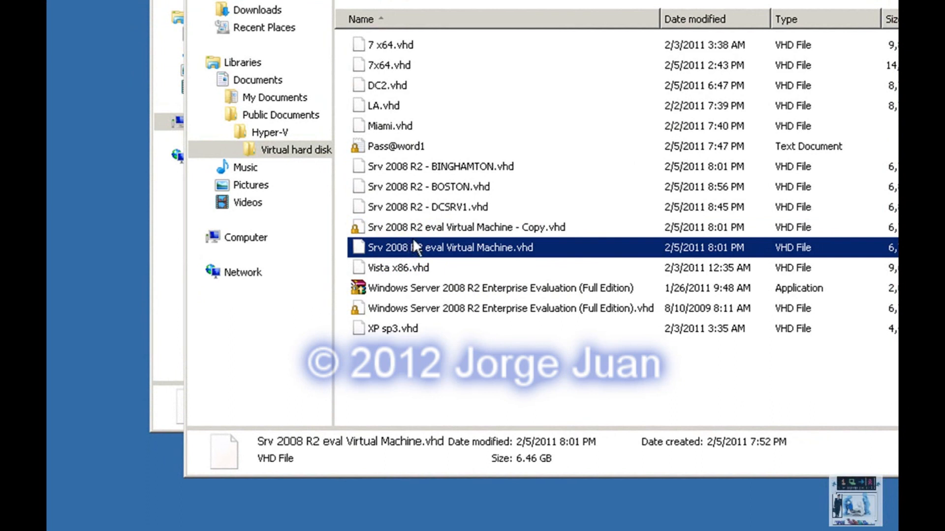
{"action": "left_click", "coordinate": [424, 229]}
{"action": "left_click", "coordinate": [425, 243]}
{"action": "key", "text": "ctrl+v"}
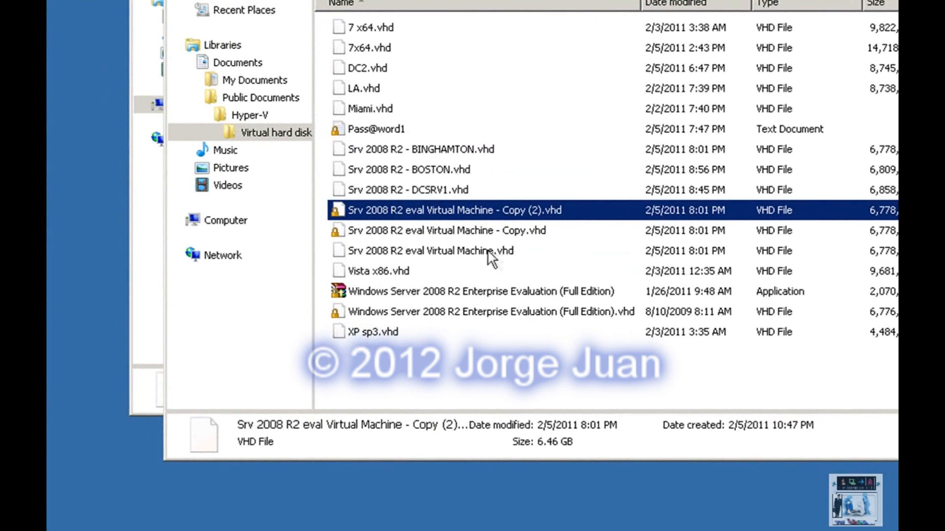
{"action": "left_click", "coordinate": [446, 227]}
{"action": "left_click", "coordinate": [449, 213]}
{"action": "left_click", "coordinate": [430, 250]}
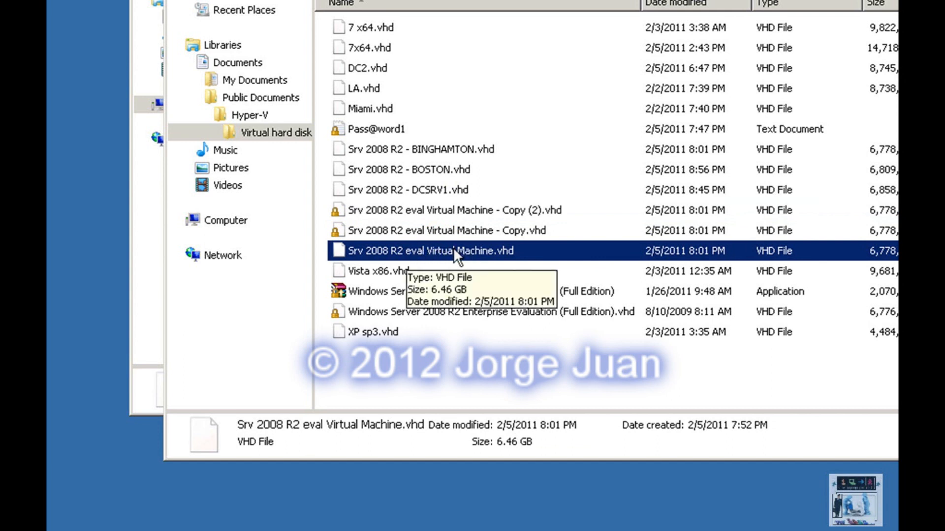
Step: Rename the first copy, Srv 2008 R2 eval Virtual Machine - Copy.vhd, as Srv 2008 R2 Tutorial Lab1.vhd
{"action": "left_click", "coordinate": [463, 231]}
{"action": "right_click", "coordinate": [464, 229]}
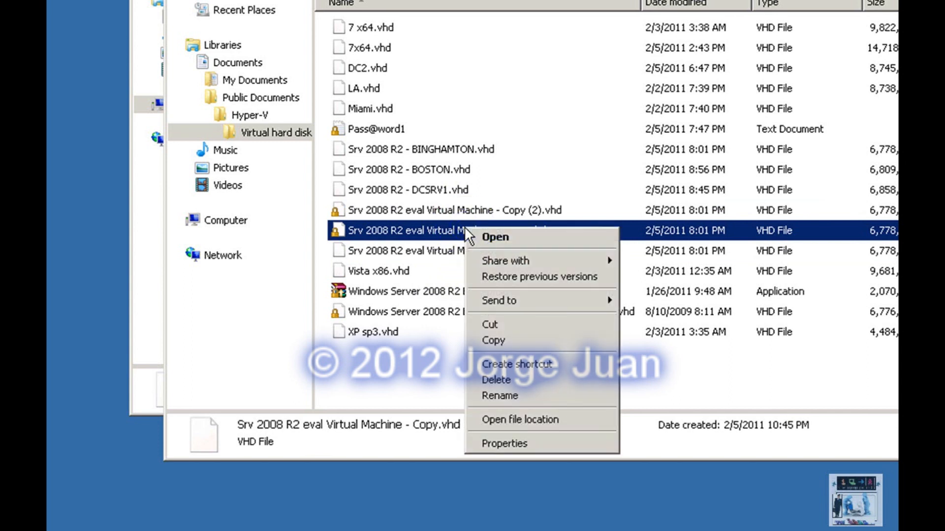
{"action": "left_click", "coordinate": [520, 394]}
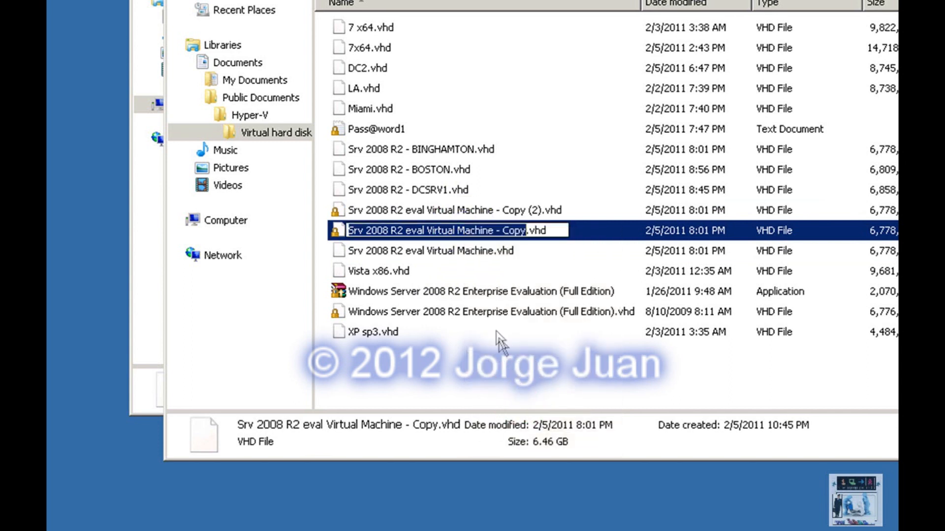
{"action": "left_click_drag", "start_coordinate": [409, 231], "coordinate": [531, 237]}
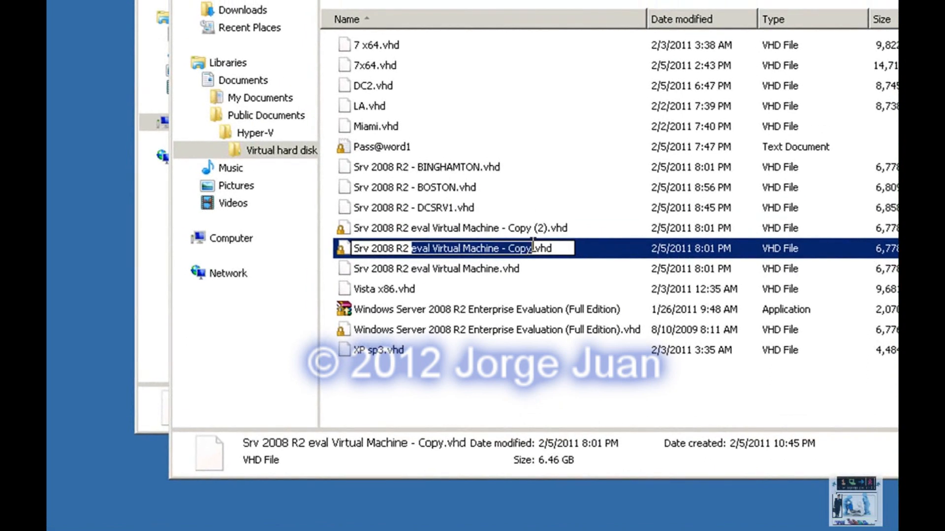
{"action": "type", "text": "Tuto"}
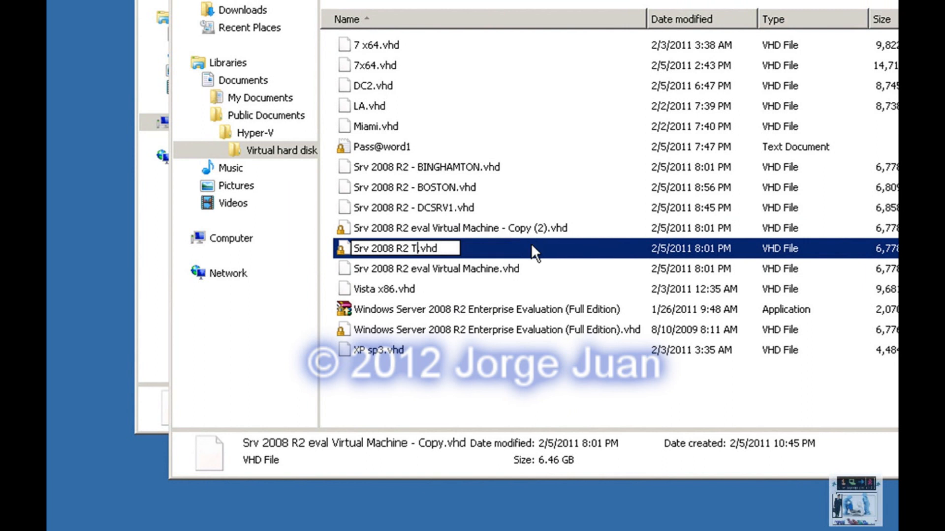
{"action": "type", "text": "rial"}
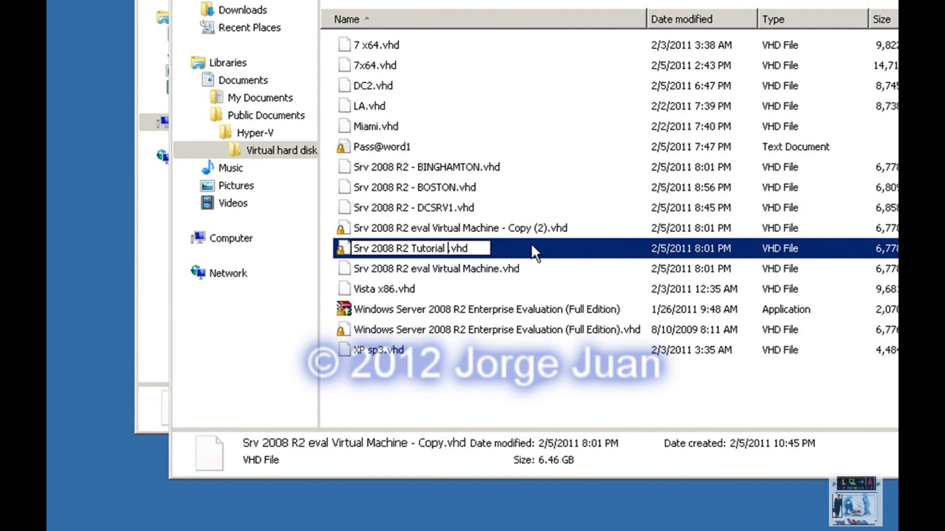
{"action": "type", "text": " Lab1"}
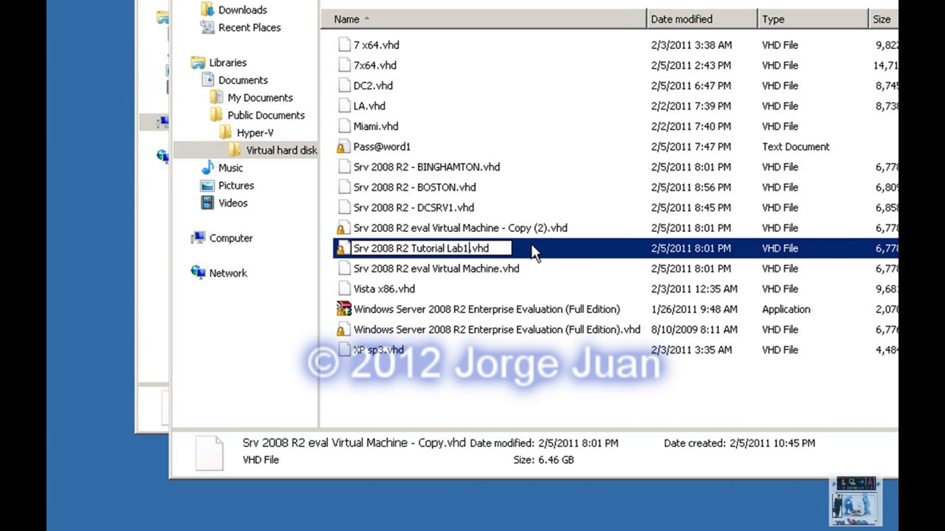
Step: Copy the Tutorial Lab1 part of that name and reuse it to rename the second copy as Srv 2008 R2 Tutorial Lab2.vhd
{"action": "left_click", "coordinate": [469, 245]}
{"action": "left_click_drag", "start_coordinate": [469, 246], "coordinate": [411, 251]}
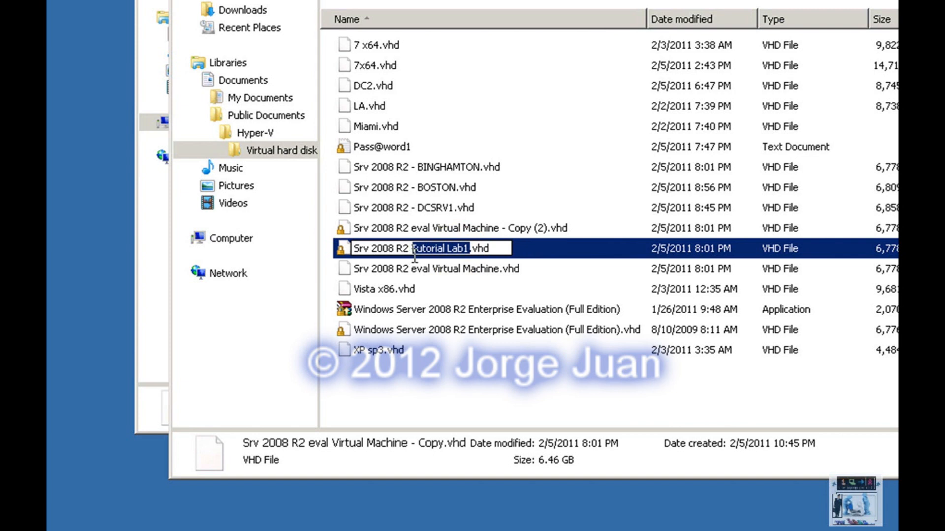
{"action": "right_click", "coordinate": [421, 248]}
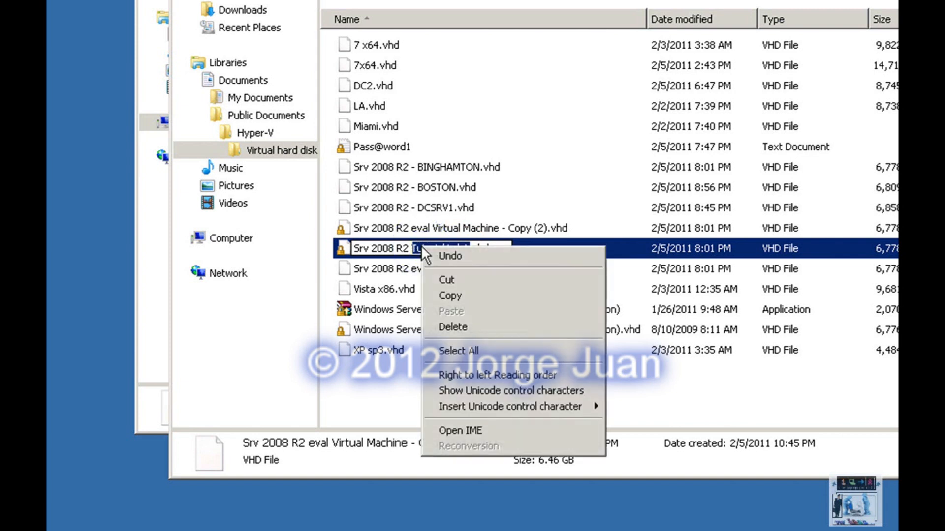
{"action": "left_click", "coordinate": [465, 296]}
{"action": "left_click", "coordinate": [450, 225]}
{"action": "right_click", "coordinate": [450, 225]}
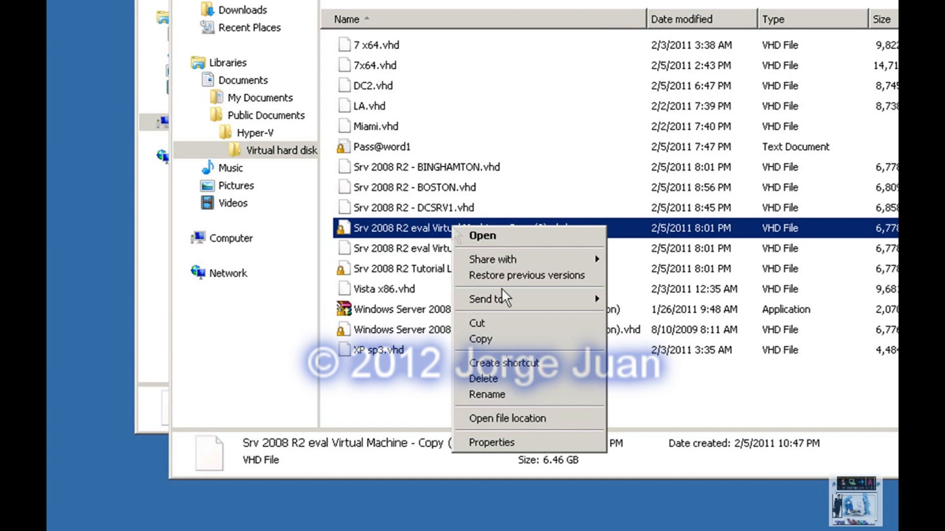
{"action": "left_click", "coordinate": [527, 392]}
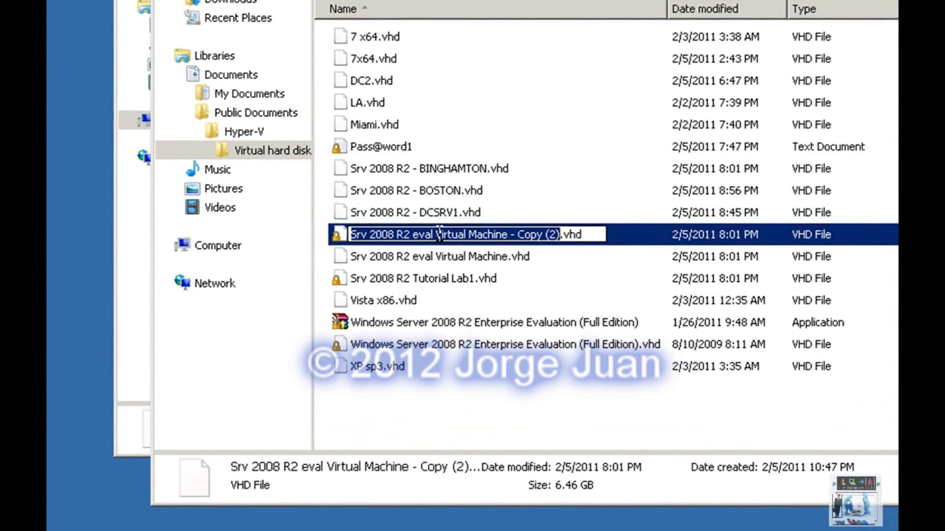
{"action": "left_click_drag", "start_coordinate": [416, 234], "coordinate": [562, 239]}
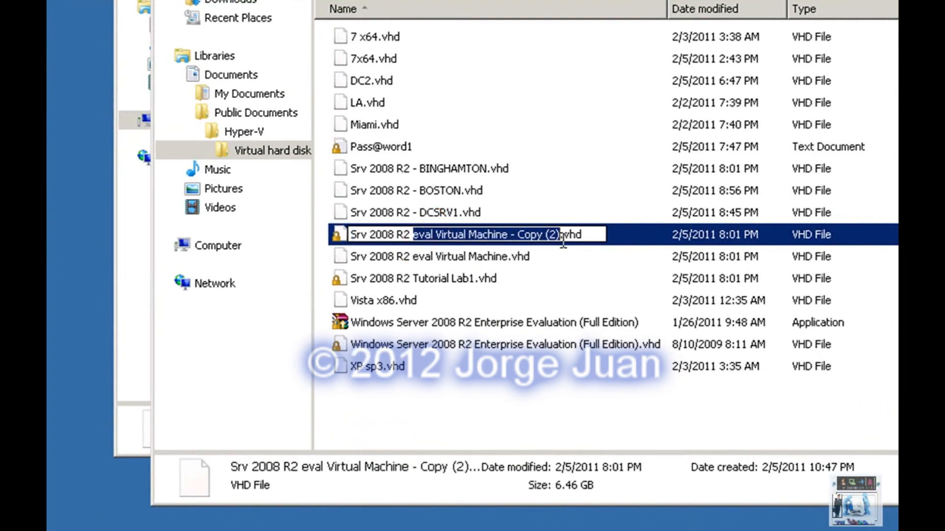
{"action": "key", "text": "ctrl+v"}
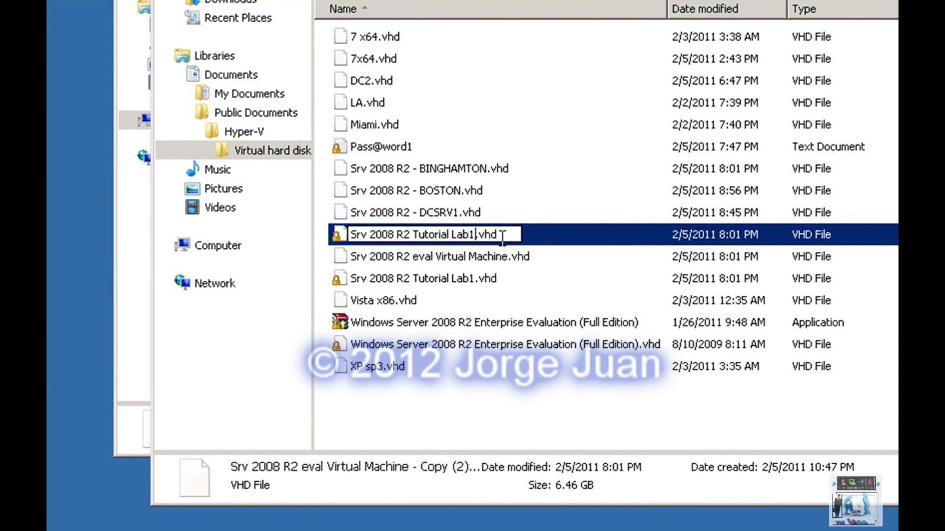
{"action": "key", "text": "BackSpace"}
{"action": "type", "text": "2"}
{"action": "key", "text": "Return"}
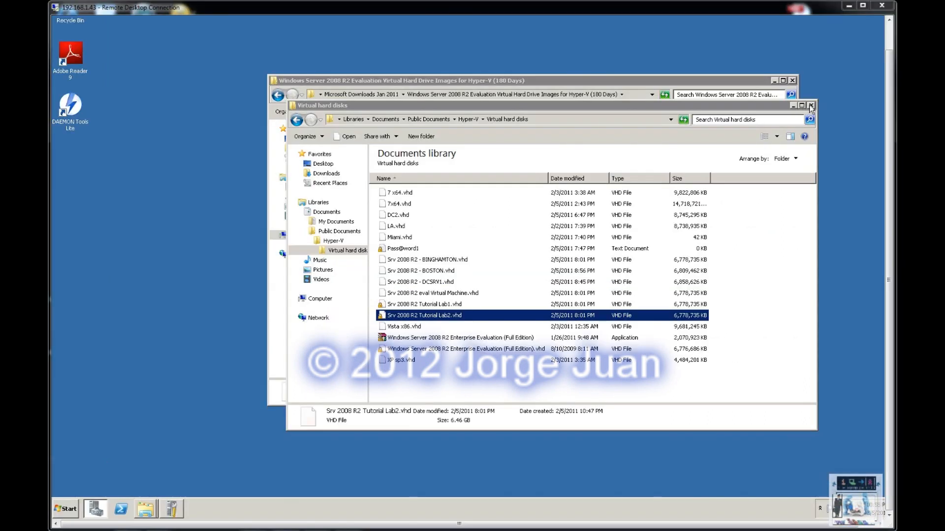
Step: Close both folder windows, and open Server Manager in an enlarged window
{"action": "left_click", "coordinate": [809, 104]}
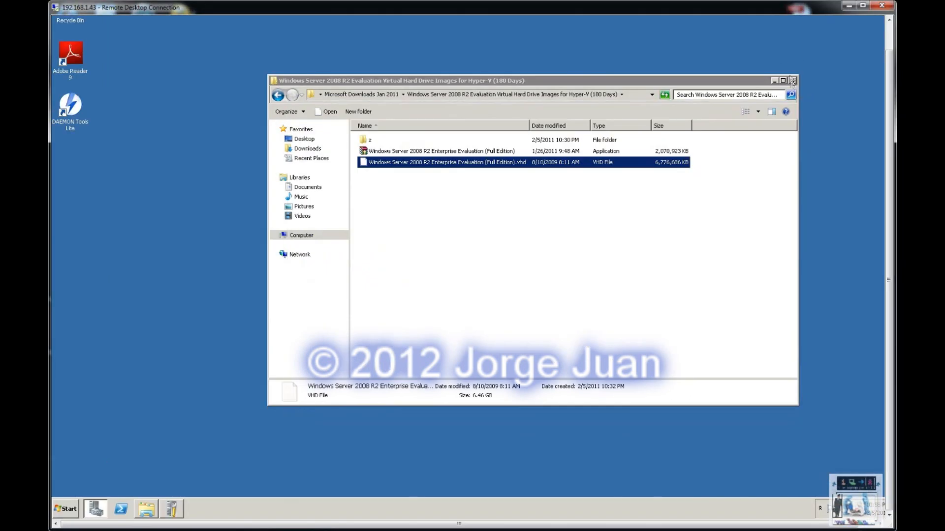
{"action": "left_click", "coordinate": [792, 81]}
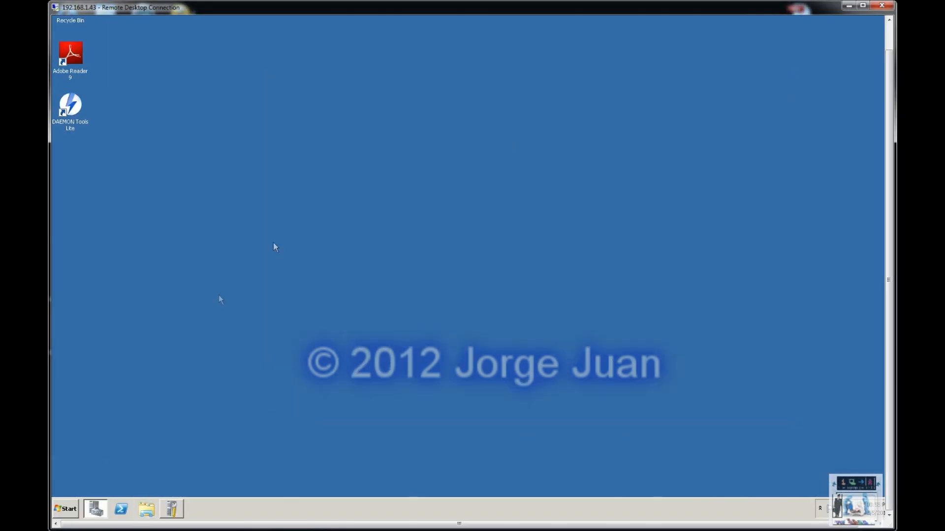
{"action": "left_click", "coordinate": [95, 510]}
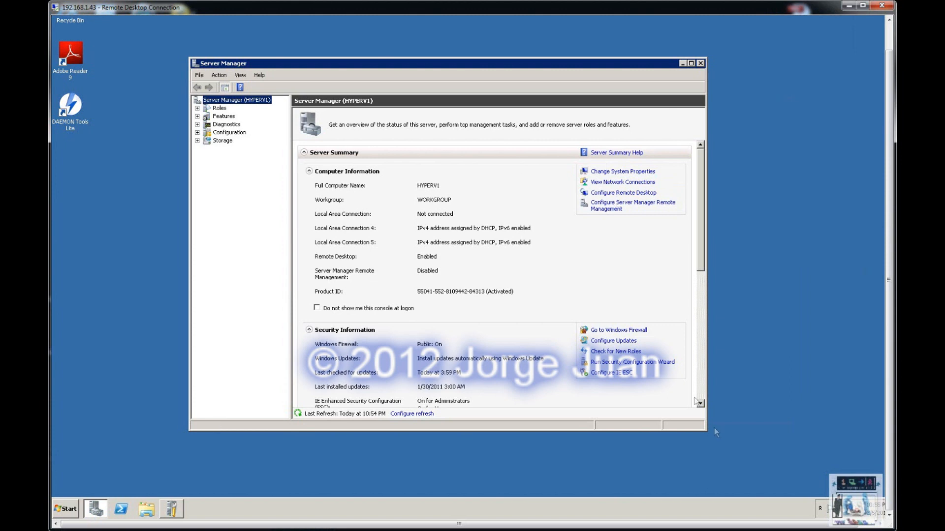
{"action": "left_click_drag", "start_coordinate": [704, 431], "coordinate": [776, 475]}
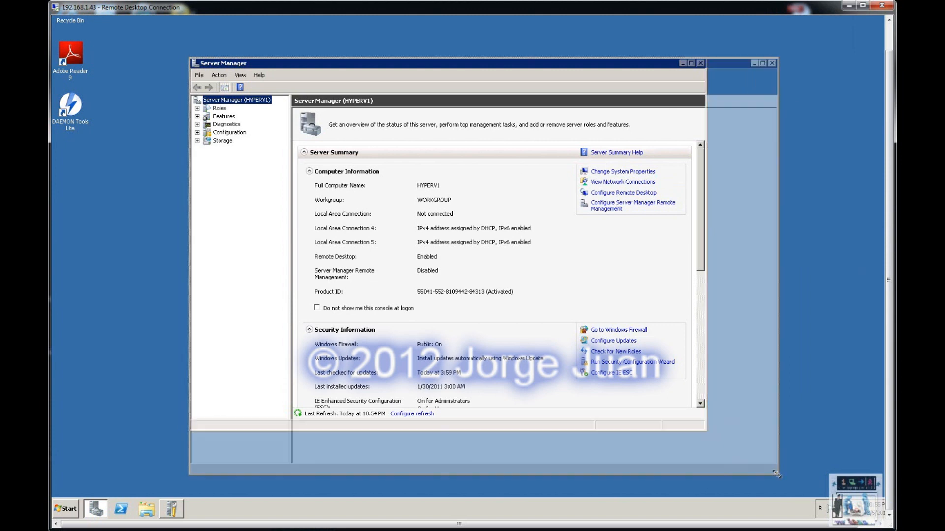
Step: Expand the Hyper-V role, open the HYPERV1 server under Hyper-V Manager, and select the Srv 2008 R2 - BOSTON virtual machine
{"action": "left_click", "coordinate": [197, 107]}
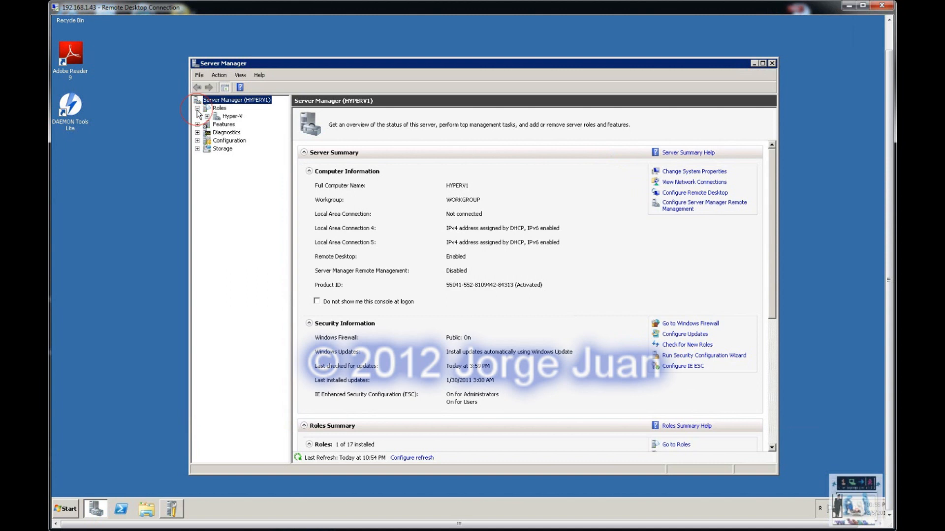
{"action": "left_click", "coordinate": [206, 117]}
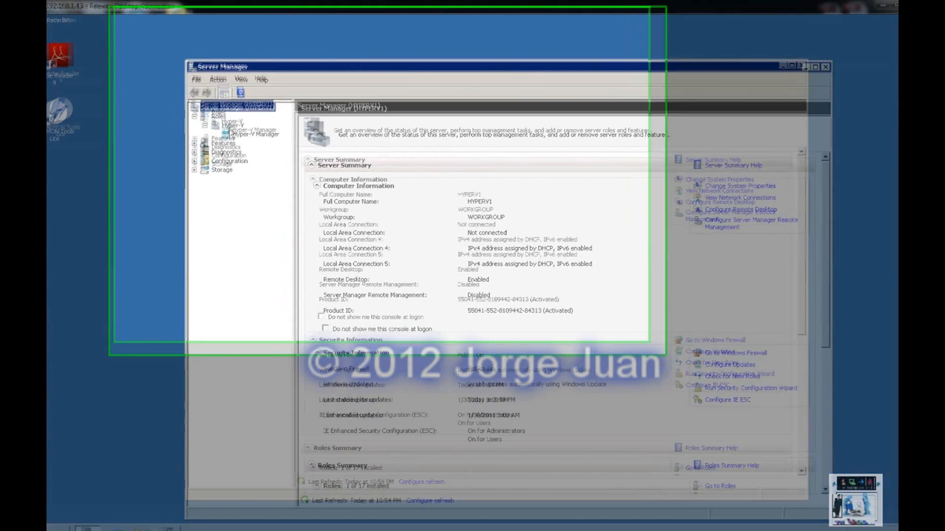
{"action": "left_click", "coordinate": [238, 184]}
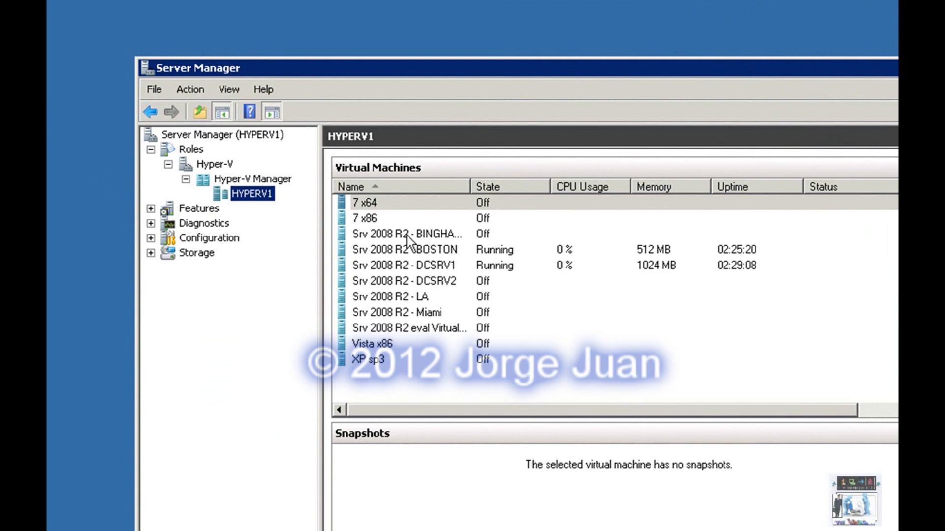
{"action": "left_click", "coordinate": [396, 359]}
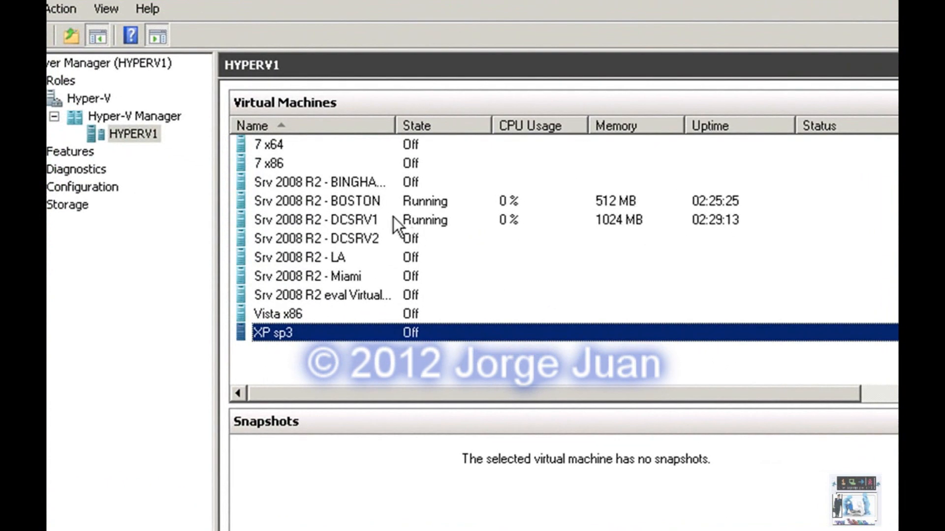
{"action": "left_click", "coordinate": [453, 263]}
{"action": "left_click", "coordinate": [371, 201]}
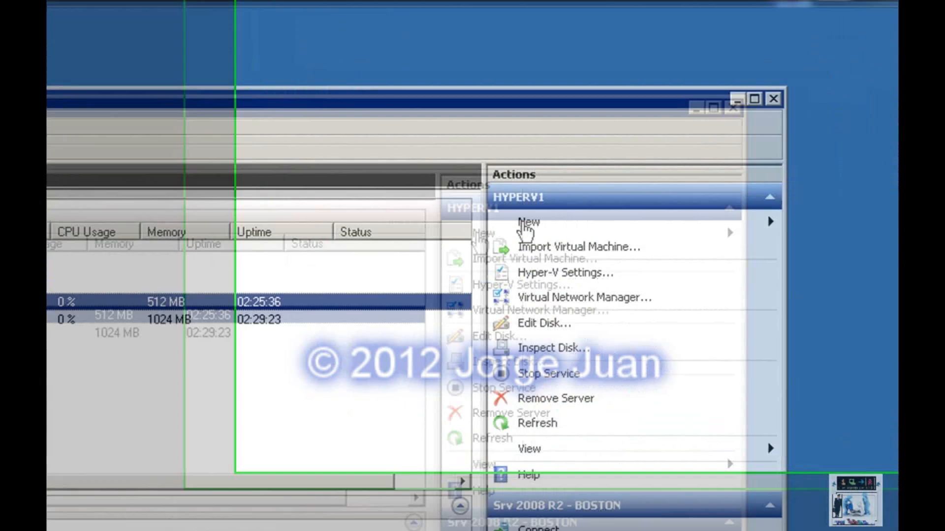
Step: Start creating a new virtual machine on HYPERV1 and advance the wizard to Specify Name and Location
{"action": "left_click", "coordinate": [745, 168]}
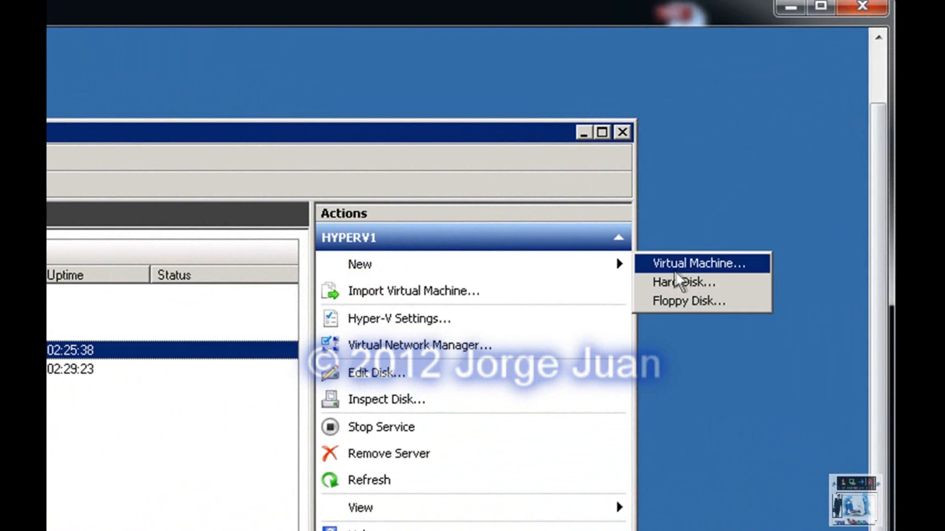
{"action": "left_click", "coordinate": [689, 264]}
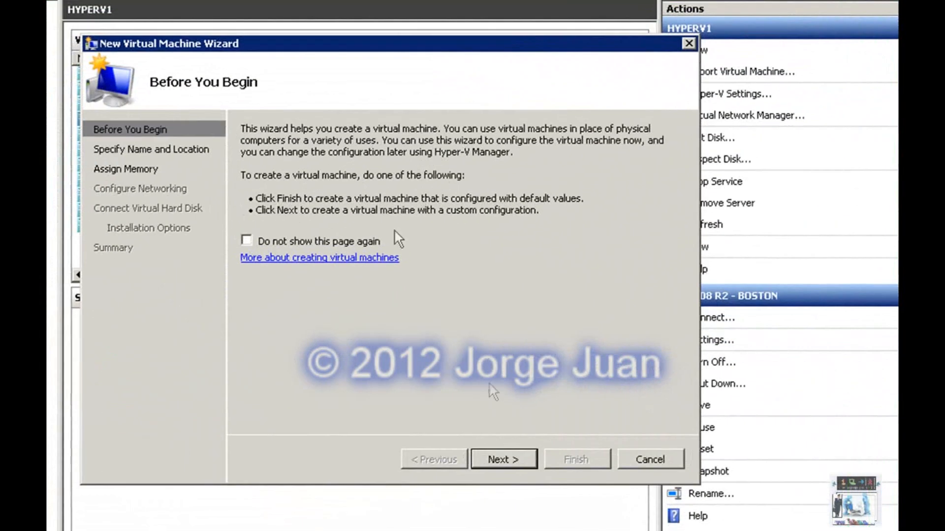
{"action": "left_click", "coordinate": [524, 458]}
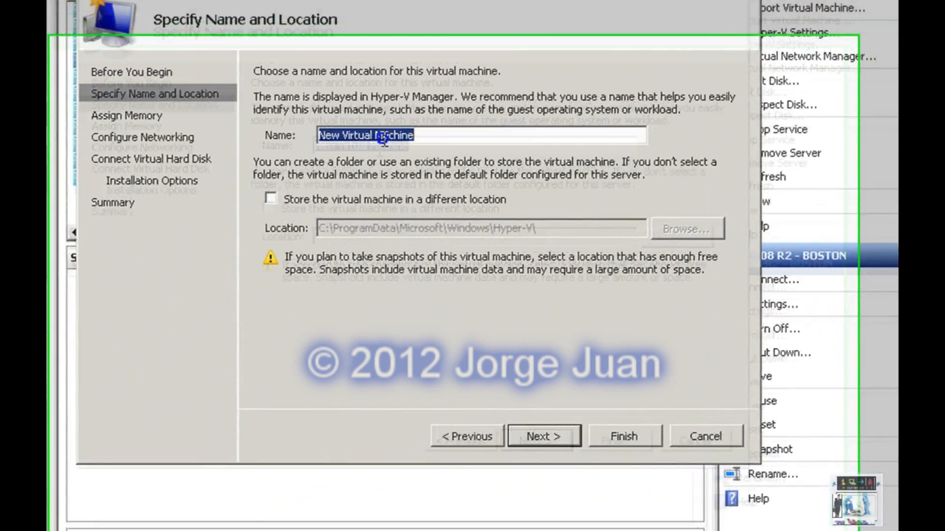
Step: Name the new virtual machine Tutorial Lab1 using the copied text, and accept 512 MB of memory
{"action": "right_click", "coordinate": [361, 187]}
{"action": "left_click", "coordinate": [438, 180]}
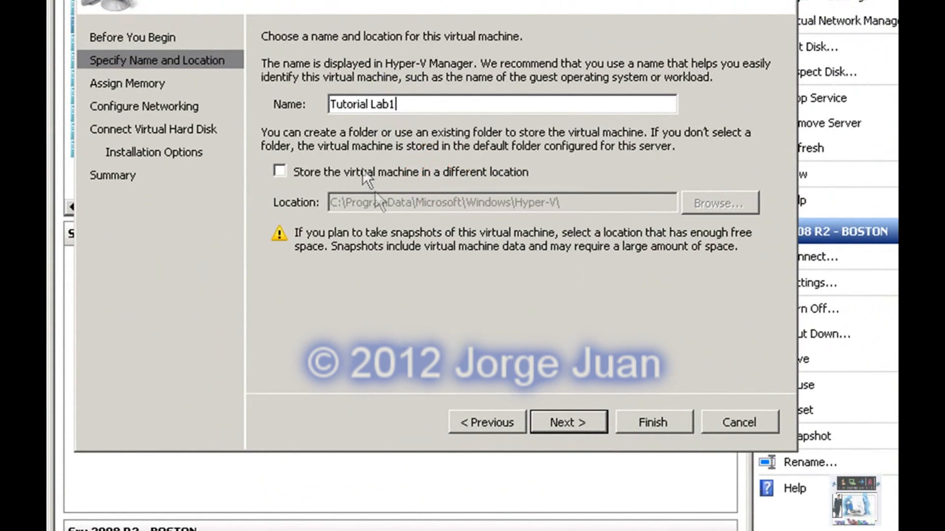
{"action": "left_click", "coordinate": [568, 422]}
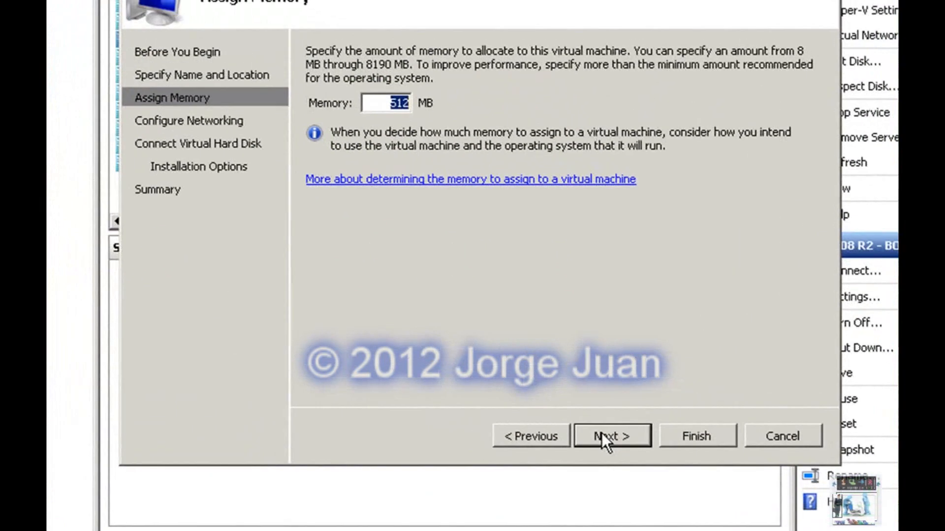
{"action": "left_click", "coordinate": [484, 301]}
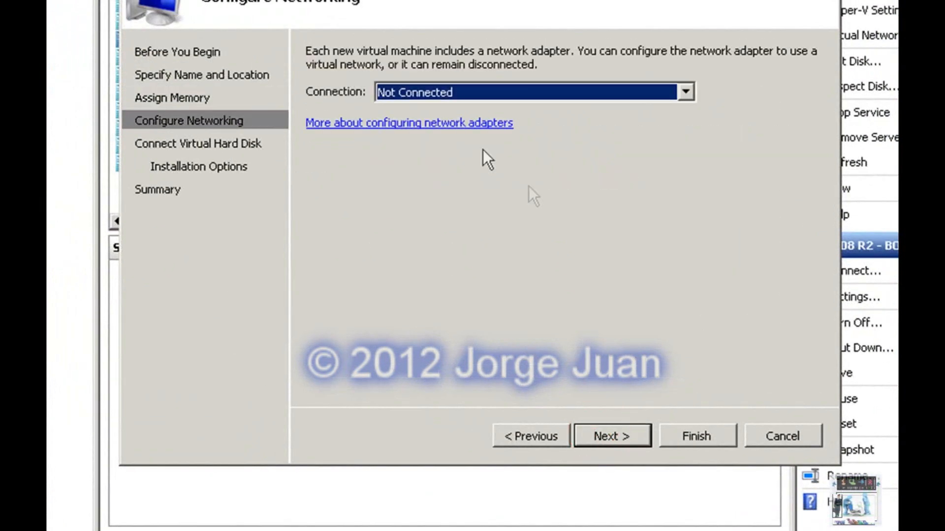
Step: Connect Tutorial Lab1's network adapter to Internal Local Area Connection Virtual Network and advance to Connect Virtual Hard Disk
{"action": "left_click", "coordinate": [686, 92]}
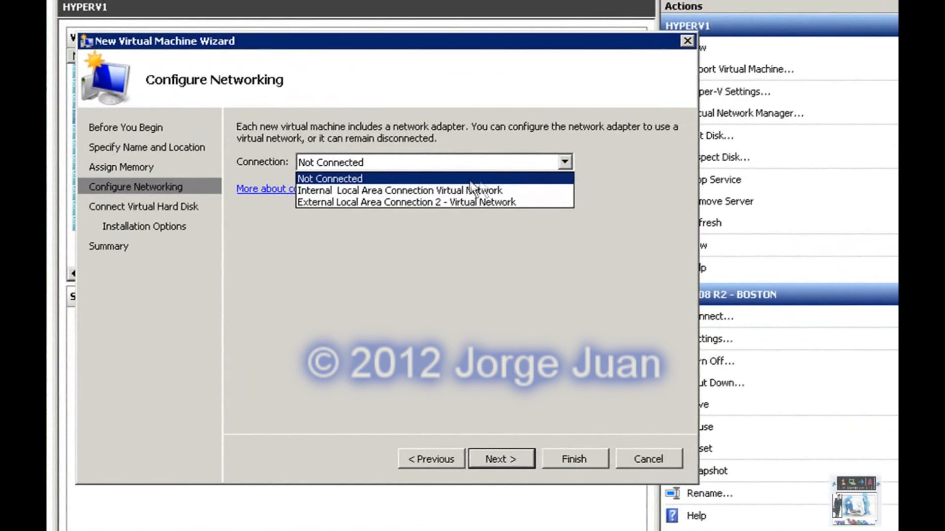
{"action": "left_click", "coordinate": [420, 190]}
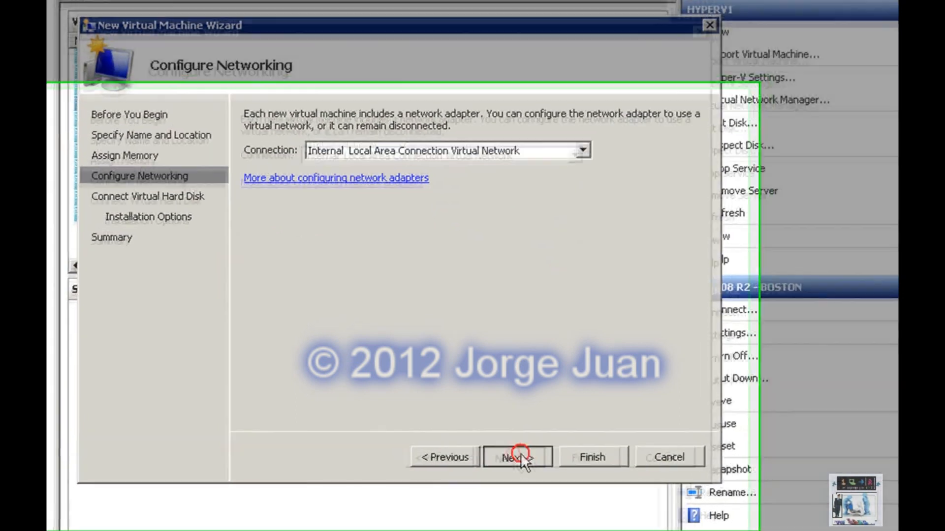
{"action": "left_click", "coordinate": [506, 455]}
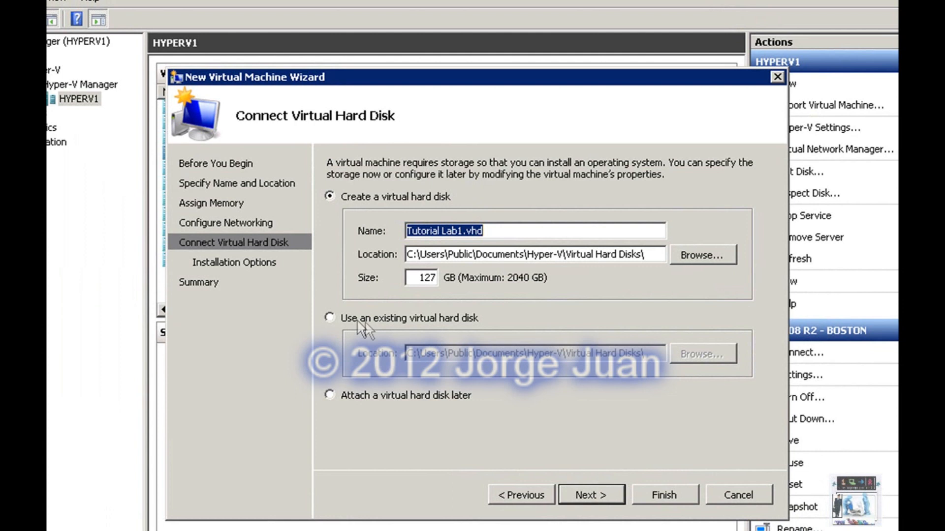
Step: Attach the existing virtual hard disk Srv 2008 R2 Tutorial Lab1.vhd and finish creating the virtual machine
{"action": "left_click", "coordinate": [329, 318]}
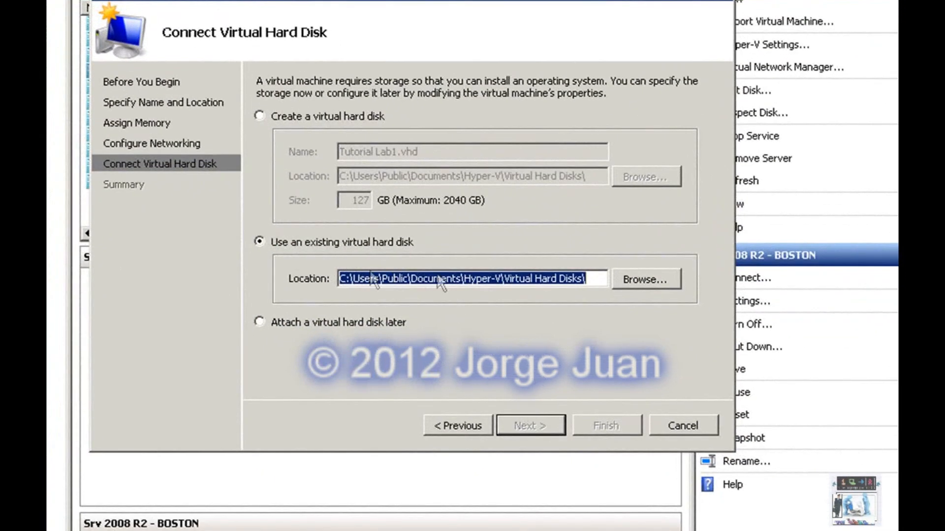
{"action": "left_click", "coordinate": [636, 274]}
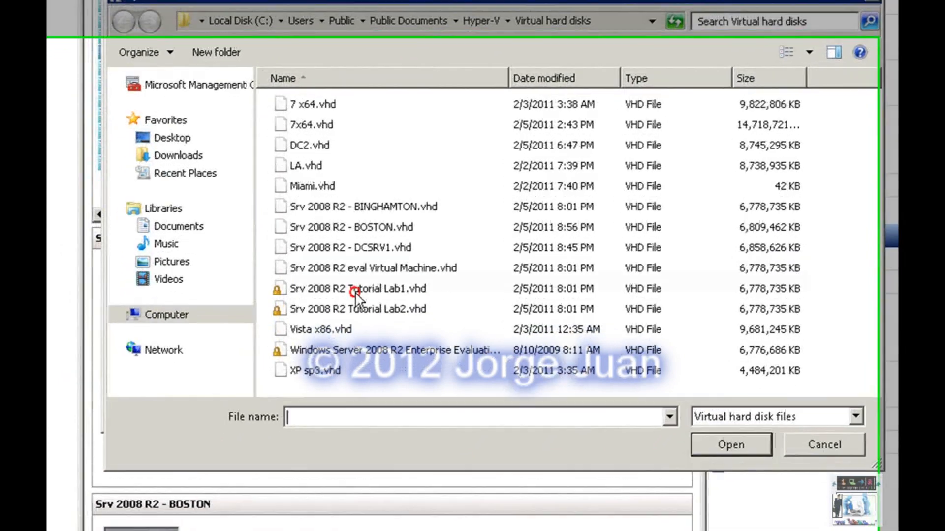
{"action": "left_click", "coordinate": [344, 307]}
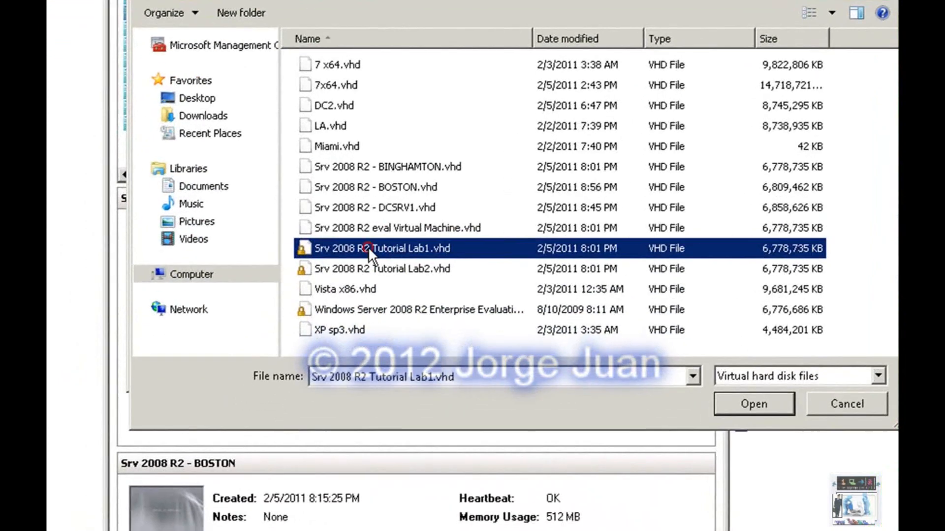
{"action": "double_click", "coordinate": [368, 249]}
{"action": "left_click", "coordinate": [565, 366]}
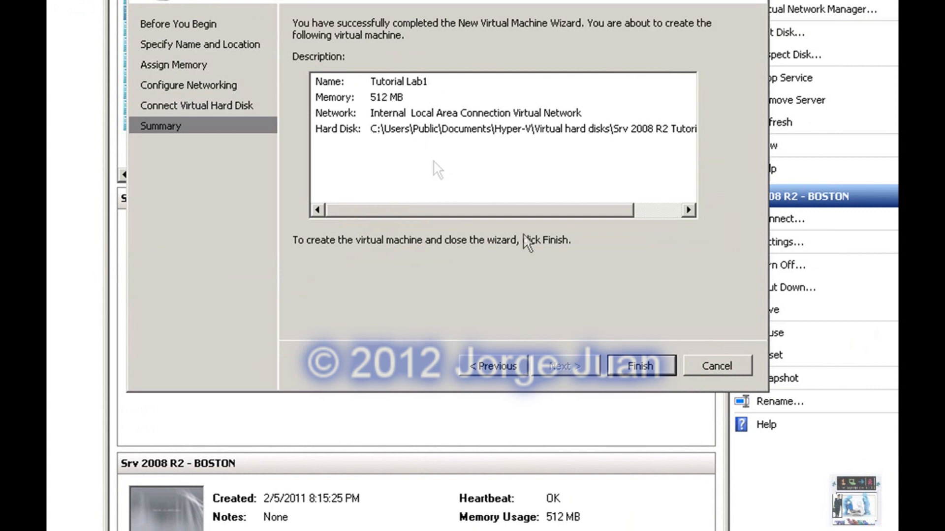
{"action": "left_click", "coordinate": [648, 366]}
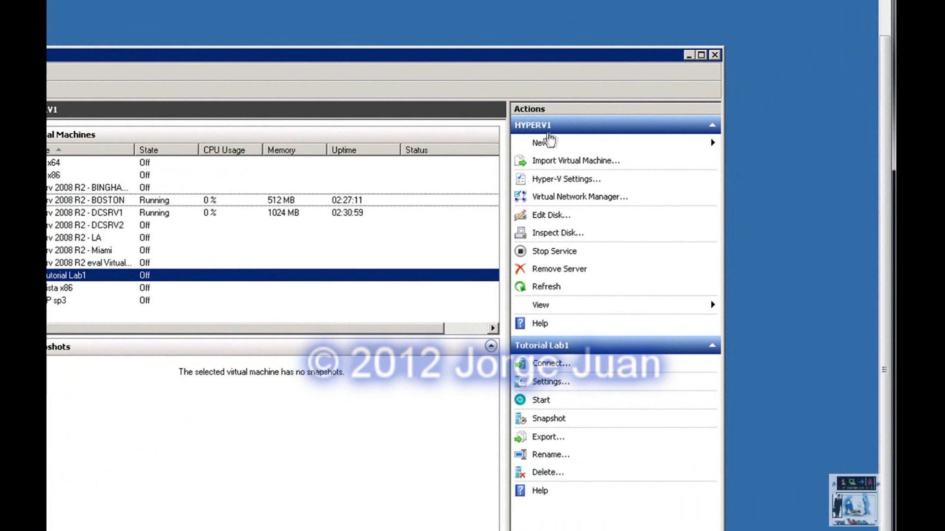
Step: Start creating another virtual machine on HYPERV1 and name it Tutorial Lab2, reusing the copied name with the number changed
{"action": "left_click", "coordinate": [566, 144]}
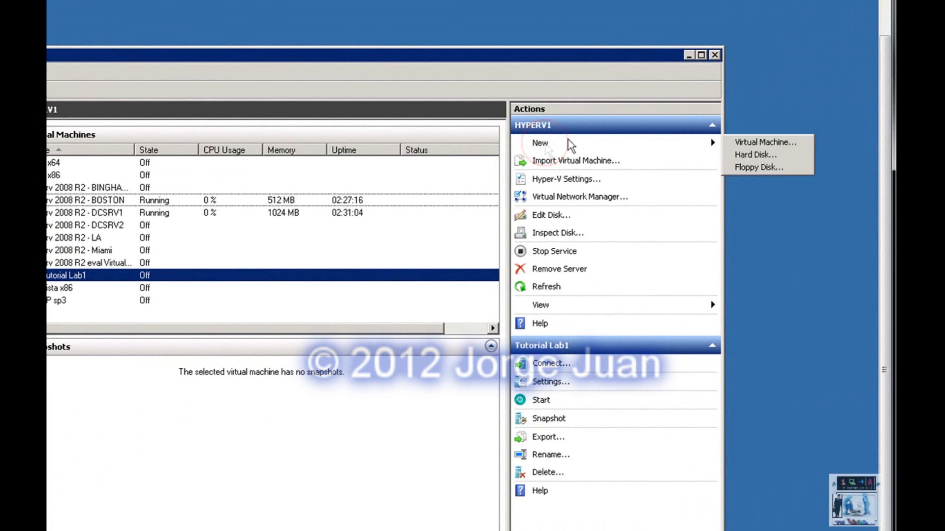
{"action": "left_click", "coordinate": [788, 142]}
{"action": "left_click", "coordinate": [376, 473]}
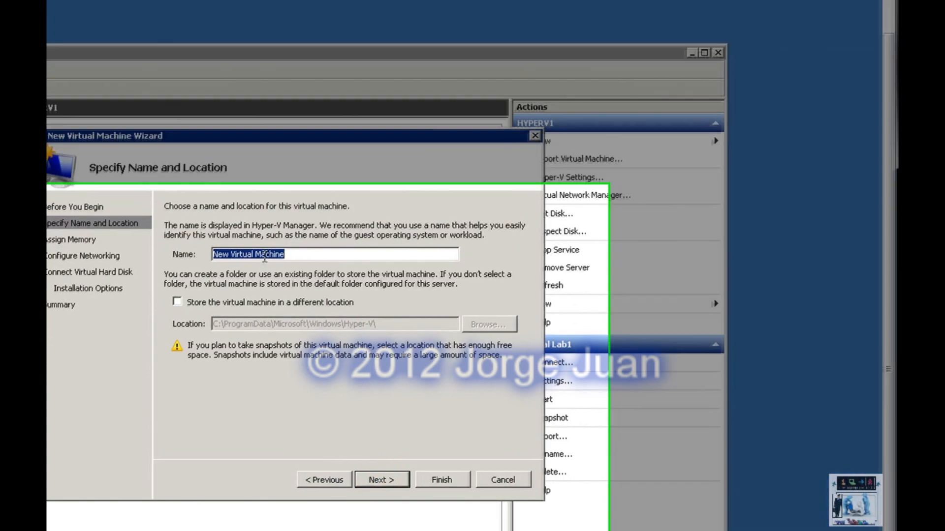
{"action": "right_click", "coordinate": [265, 256]}
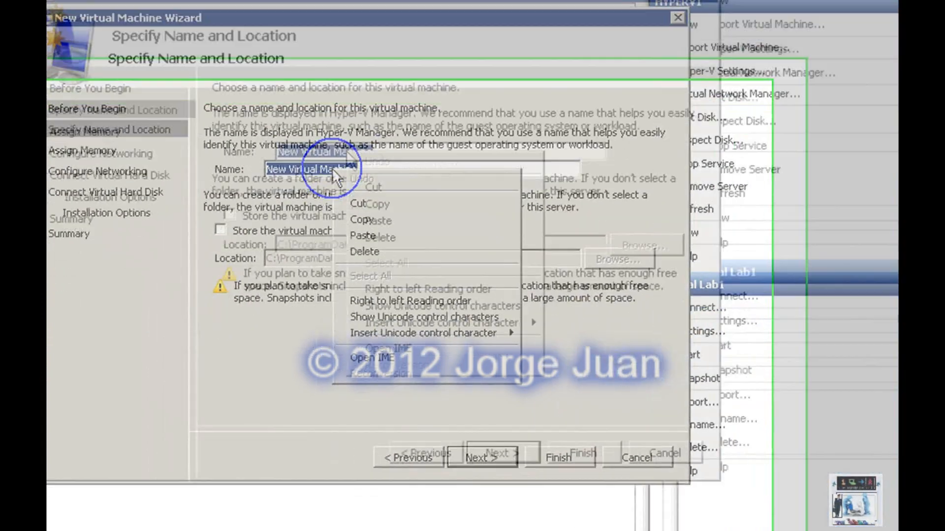
{"action": "left_click", "coordinate": [442, 180]}
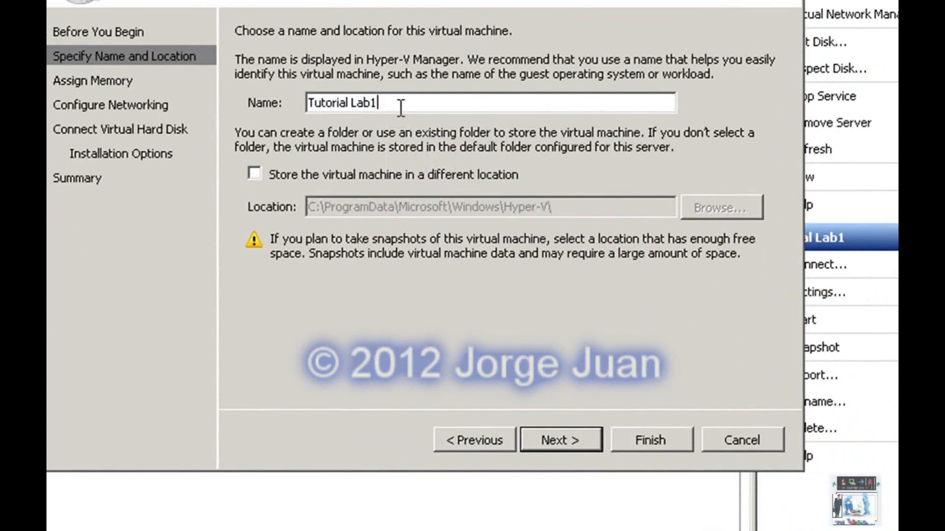
{"action": "key", "text": "BackSpace"}
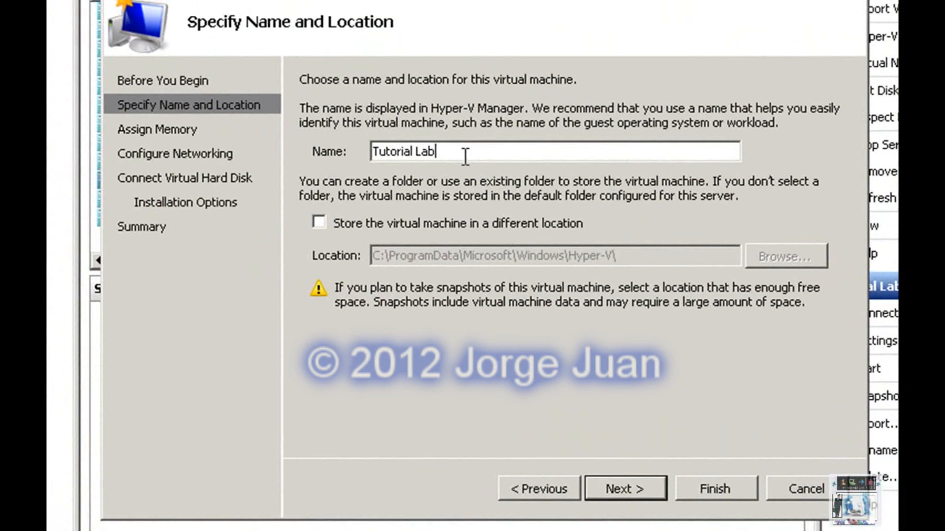
{"action": "type", "text": "2"}
{"action": "key", "text": "Return"}
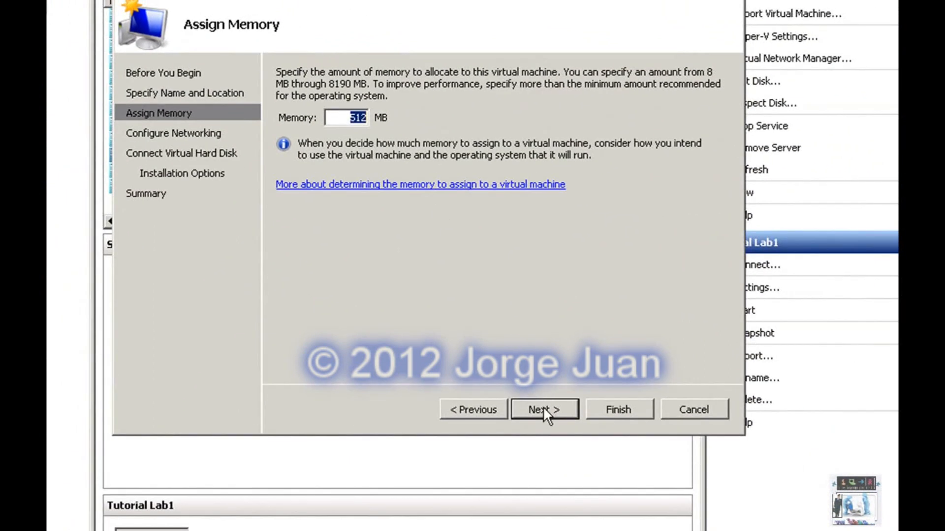
Step: Accept 512 MB of memory for Tutorial Lab2 and connect it to Internal Local Area Connection Virtual Network
{"action": "left_click", "coordinate": [542, 408]}
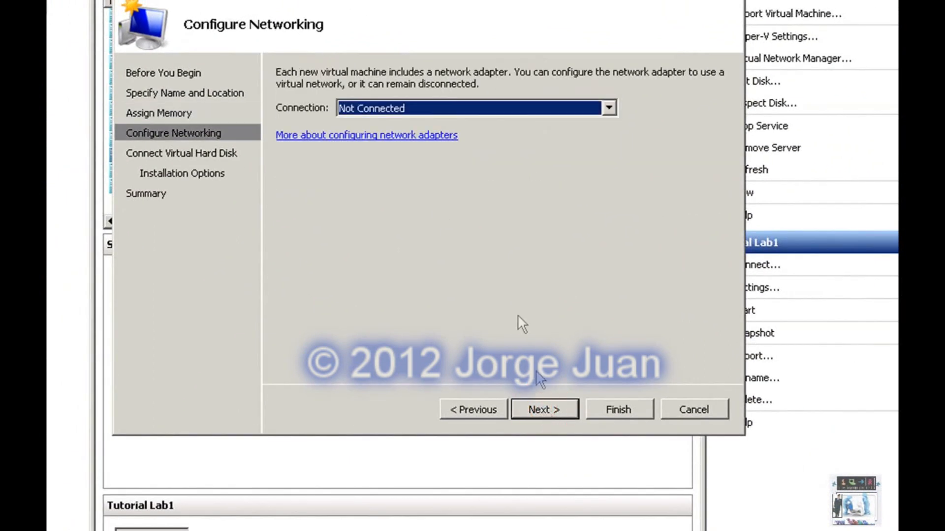
{"action": "left_click", "coordinate": [608, 108]}
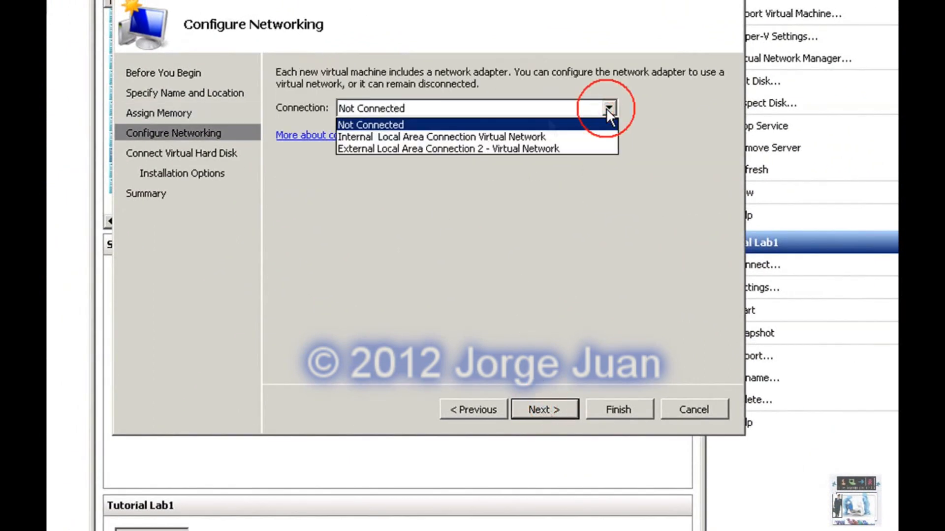
{"action": "left_click", "coordinate": [464, 132]}
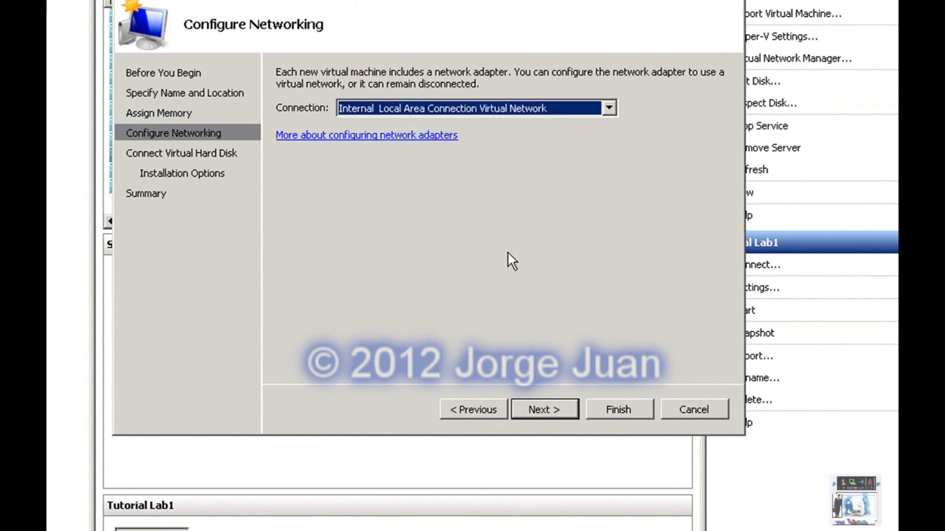
{"action": "left_click", "coordinate": [537, 411]}
Step: Attach the existing disk Srv 2008 R2 Tutorial Lab2.vhd to Tutorial Lab2 and finish creating the virtual machine
{"action": "left_click", "coordinate": [279, 229]}
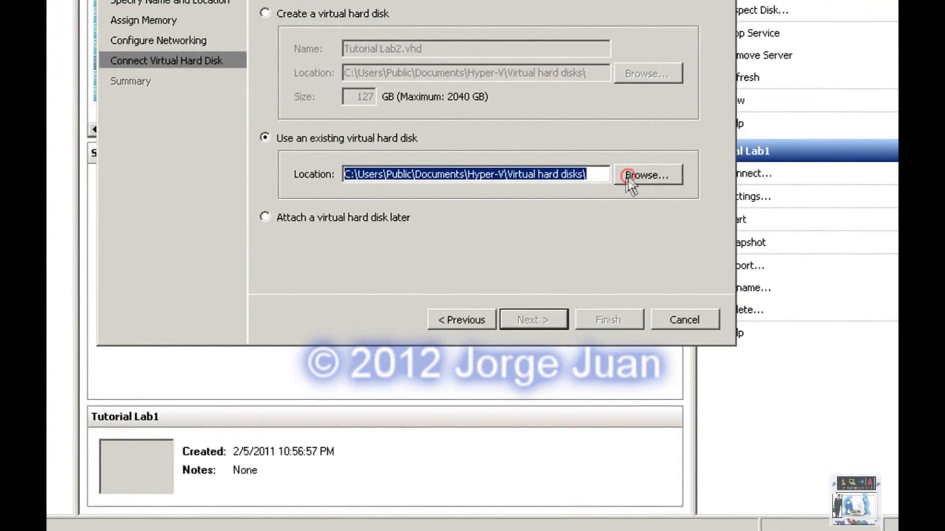
{"action": "left_click", "coordinate": [627, 175]}
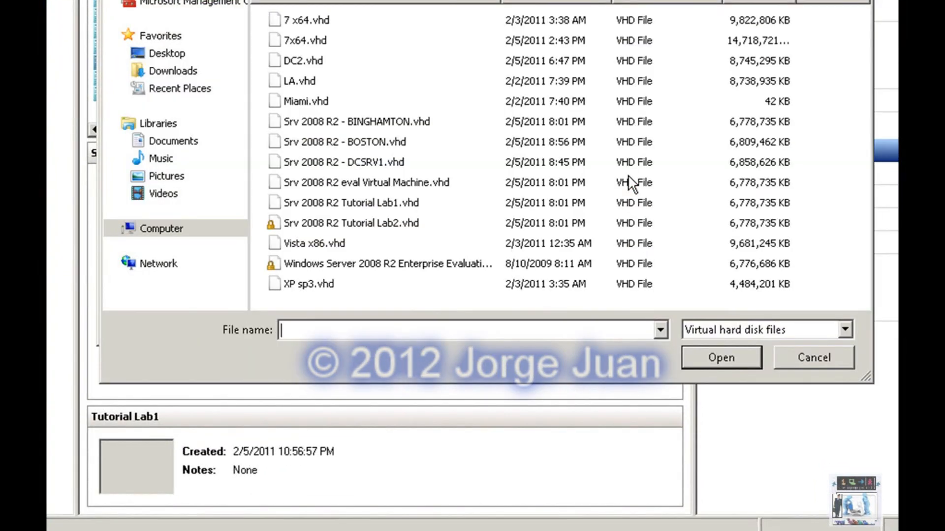
{"action": "double_click", "coordinate": [352, 223]}
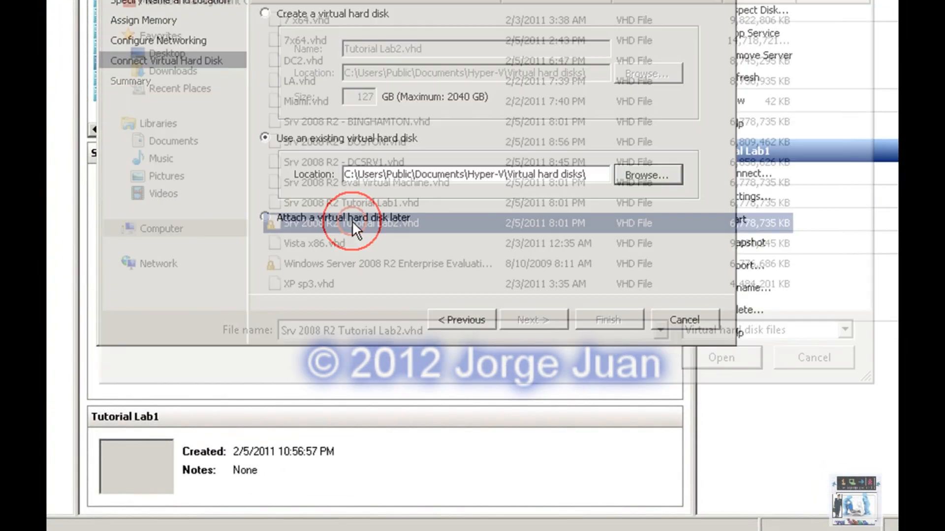
{"action": "left_click", "coordinate": [525, 315]}
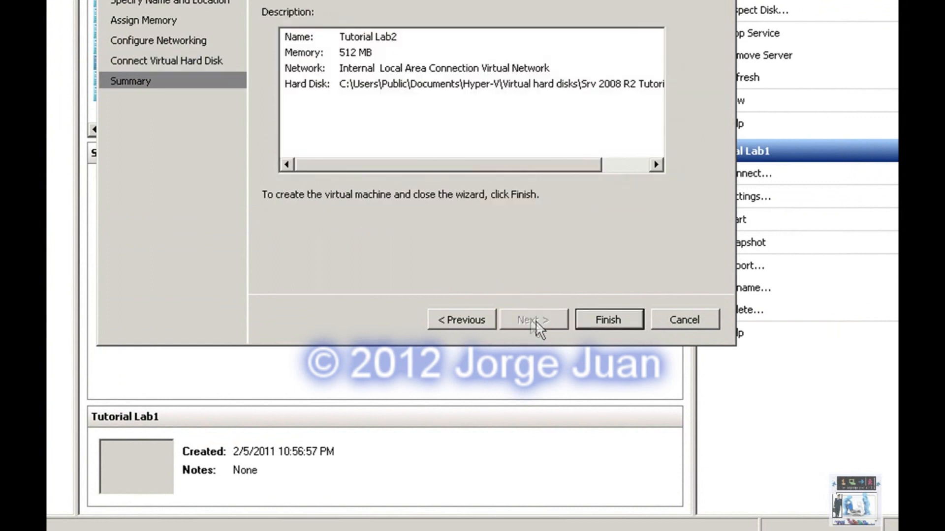
{"action": "left_click", "coordinate": [591, 320]}
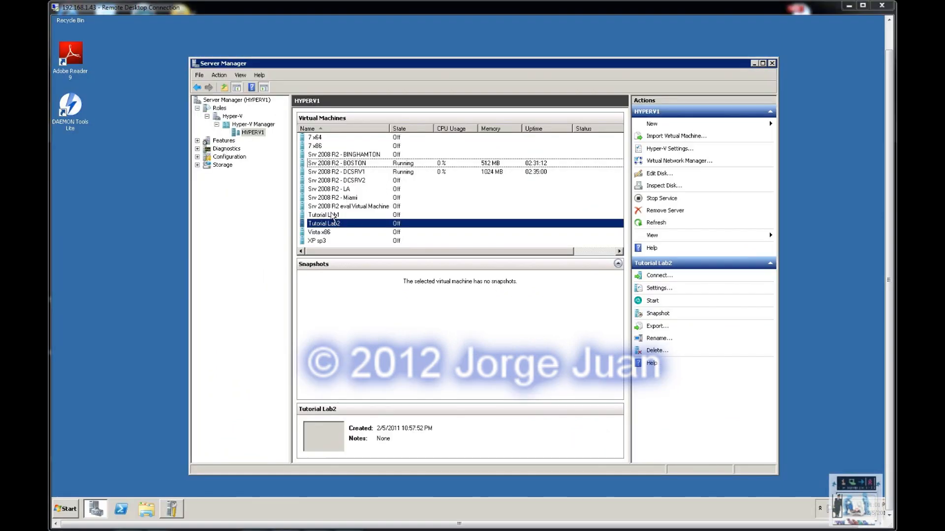
Step: Open a connection to the Tutorial Lab1 virtual machine and start it
{"action": "left_click", "coordinate": [333, 216]}
{"action": "double_click", "coordinate": [328, 216]}
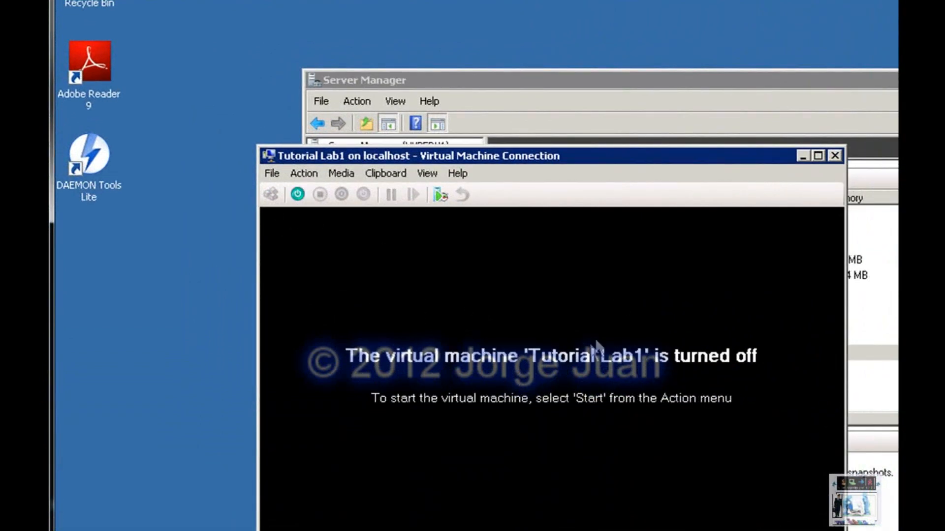
{"action": "left_click", "coordinate": [303, 197]}
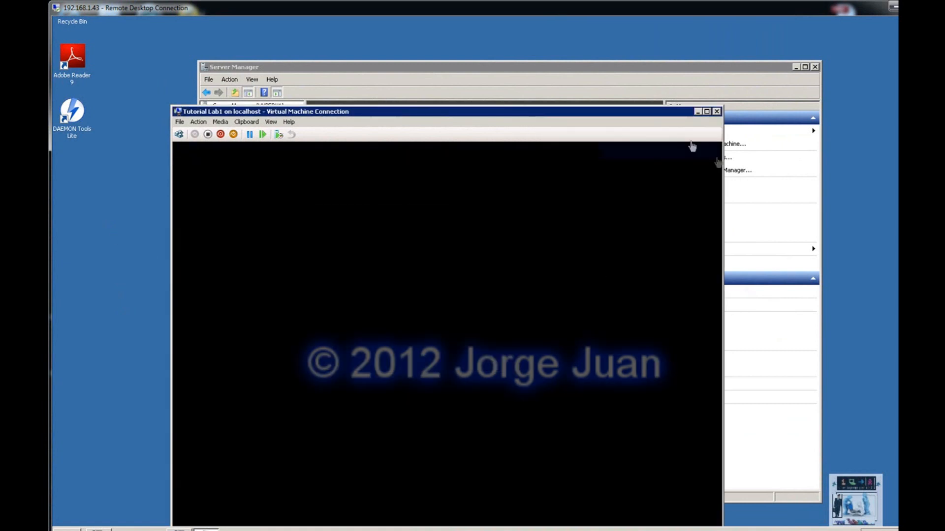
Step: Check Tutorial Lab1's state in Server Manager, and return to its connection window and move it slightly higher
{"action": "left_click", "coordinate": [663, 101]}
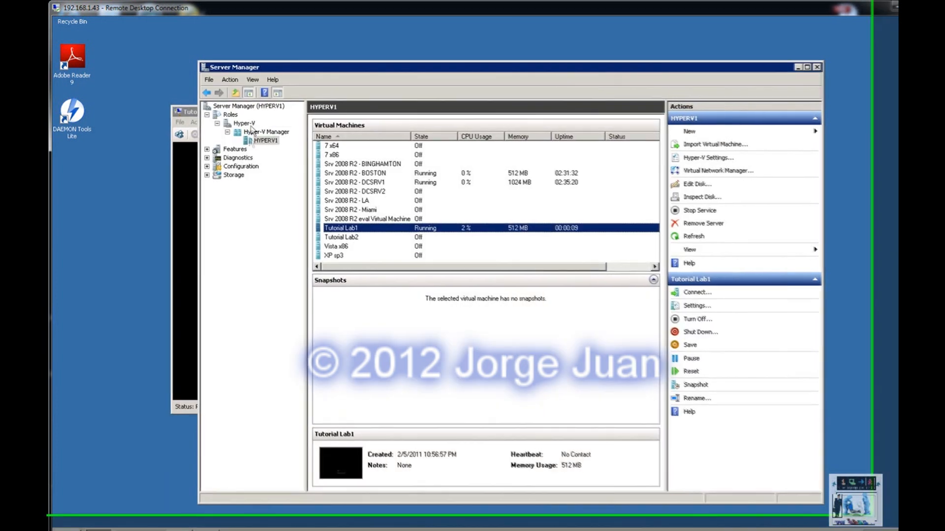
{"action": "left_click", "coordinate": [188, 113]}
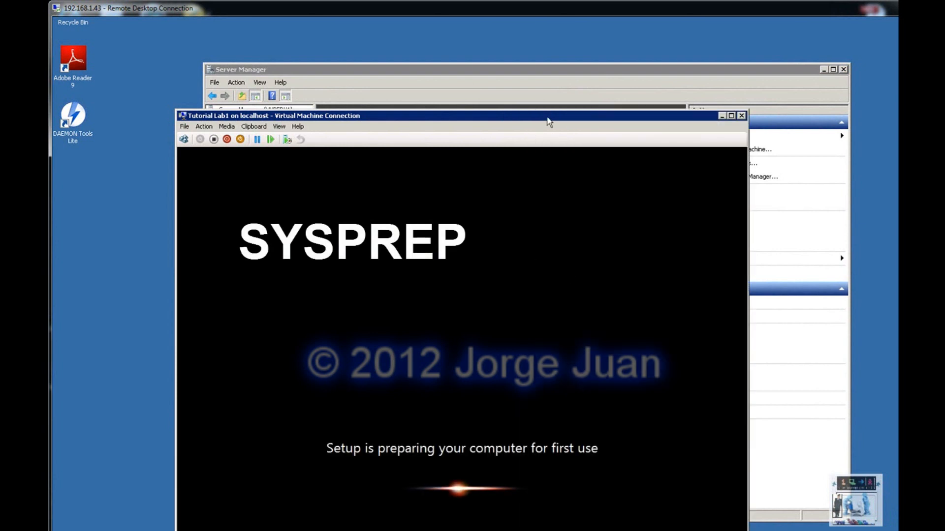
{"action": "left_click_drag", "start_coordinate": [548, 120], "coordinate": [552, 98]}
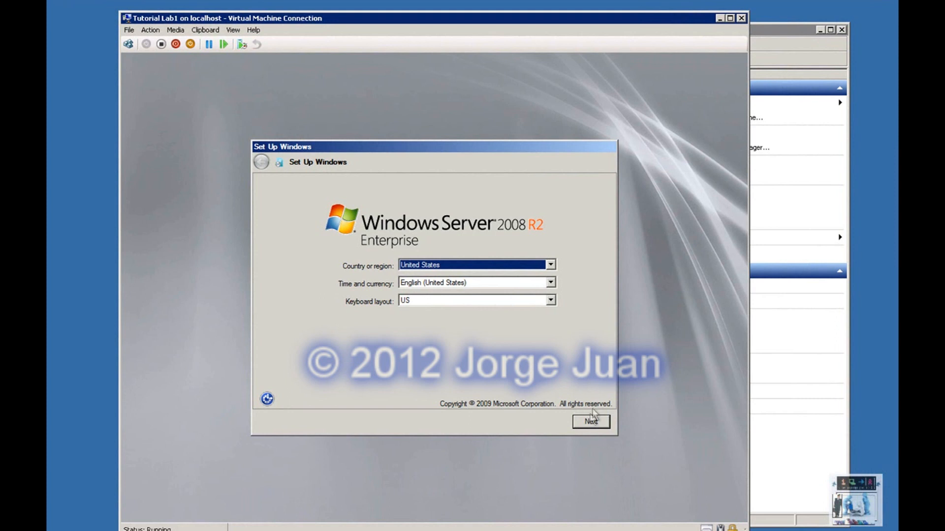
Step: Accept the United States region, English (United States) format and US keyboard, agree to the license terms, and start Windows
{"action": "left_click", "coordinate": [590, 423]}
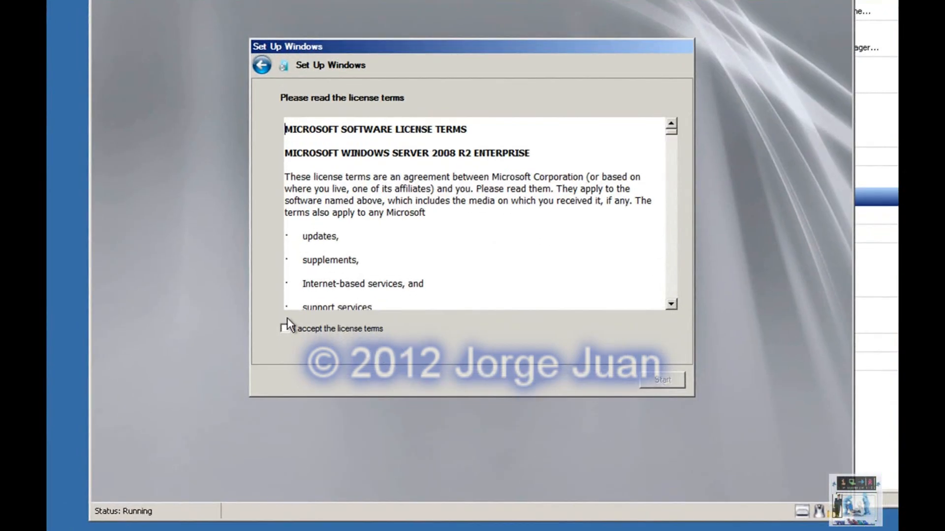
{"action": "left_click", "coordinate": [290, 326]}
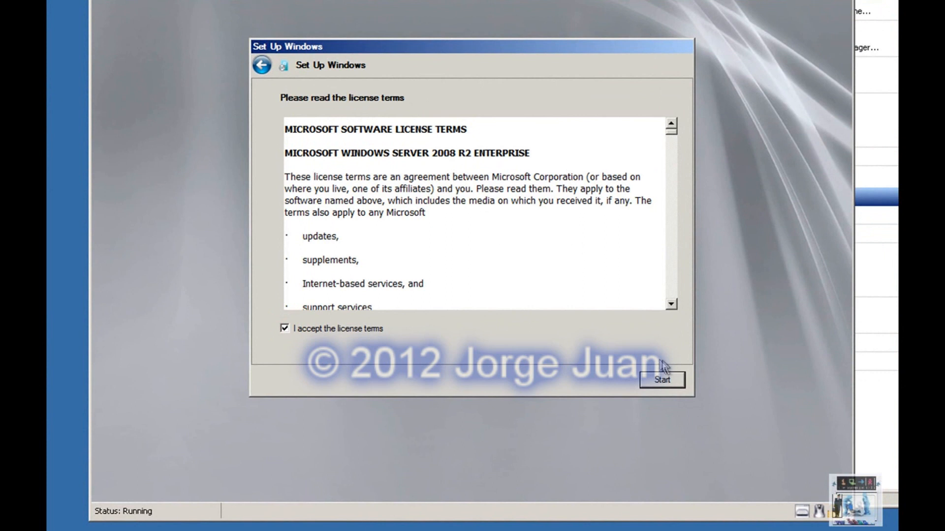
{"action": "left_click", "coordinate": [661, 381]}
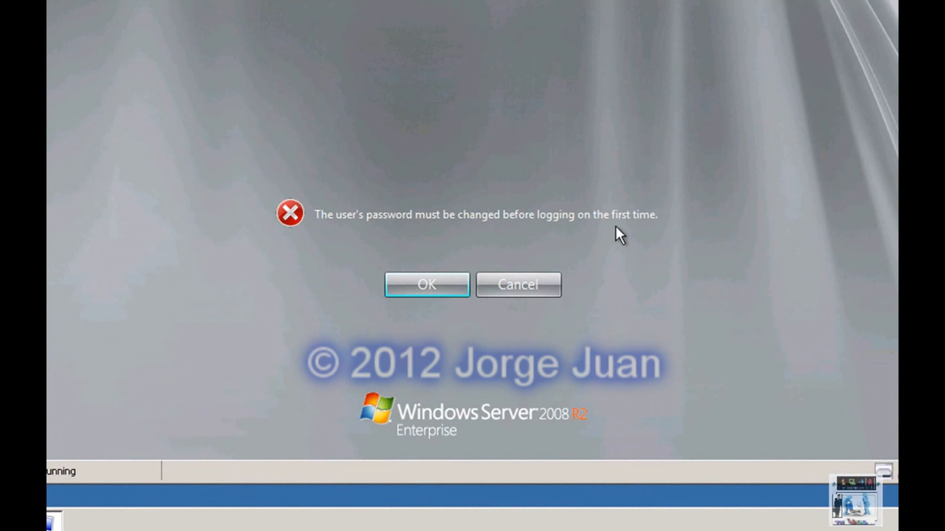
Step: Enter and confirm a new Administrator password in Tutorial Lab1, log on, and shift its connection window slightly
{"action": "left_click", "coordinate": [434, 284]}
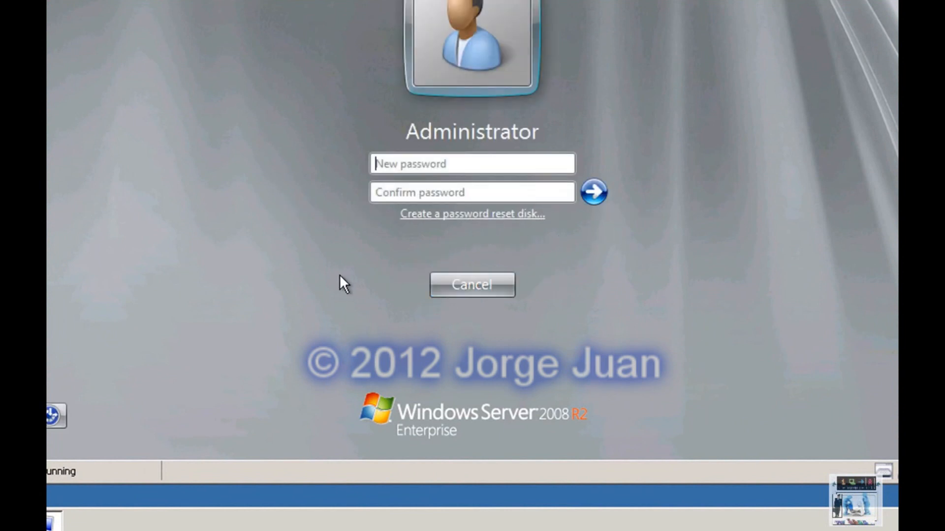
{"action": "type", "text": "••"}
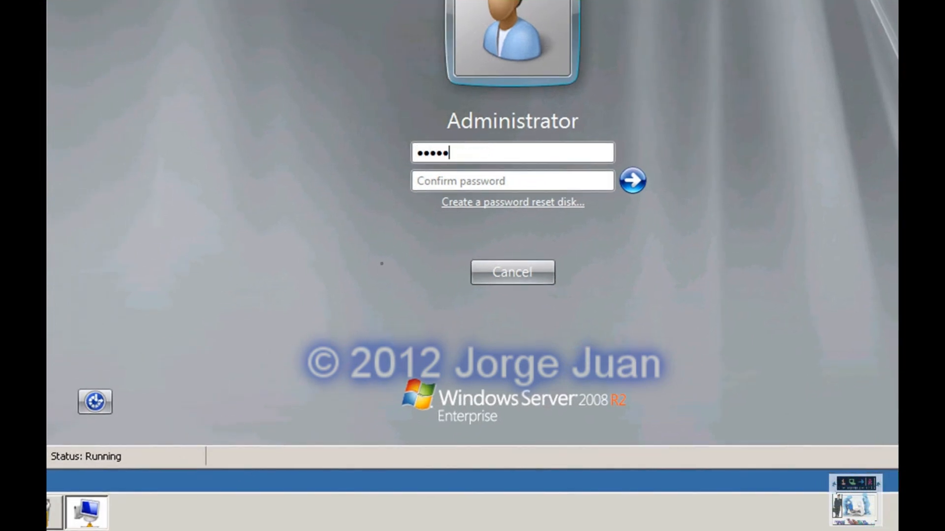
{"action": "type", "text": "••••••••"}
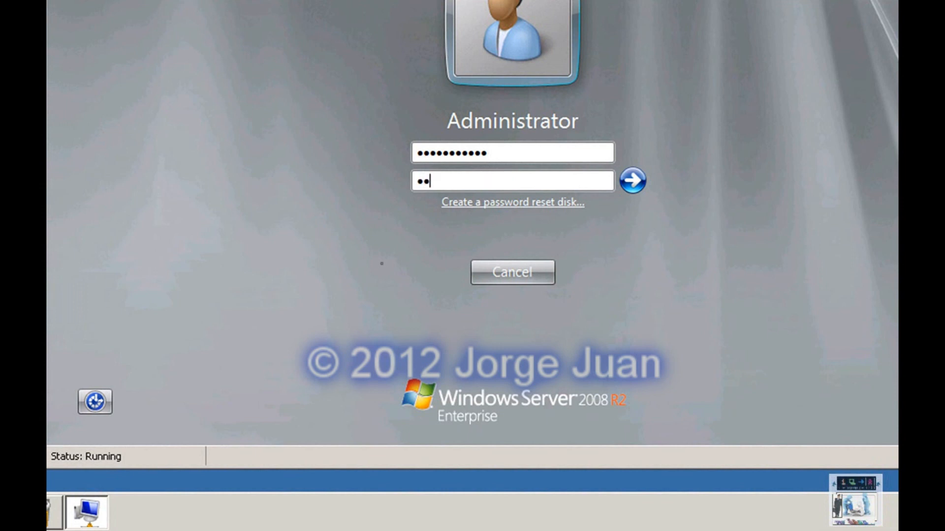
{"action": "type", "text": "••••••••"}
{"action": "key", "text": "Return"}
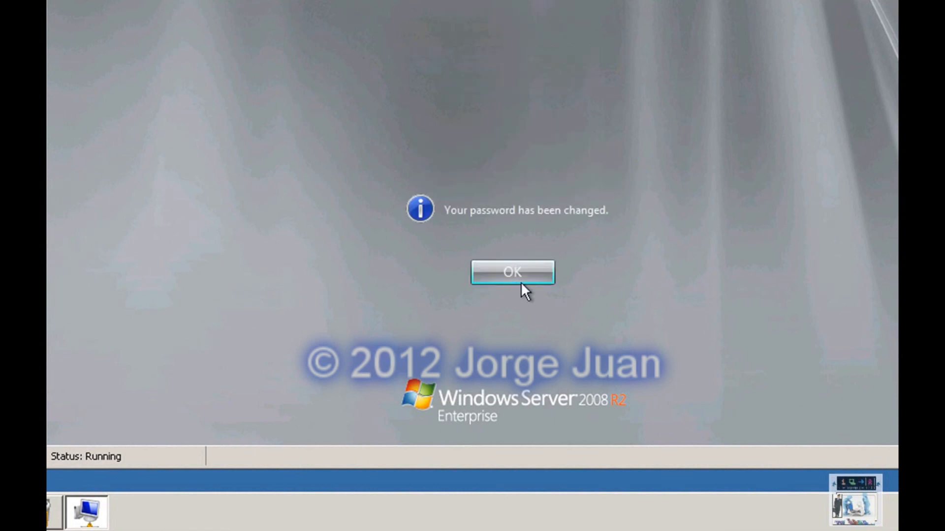
{"action": "left_click", "coordinate": [524, 268]}
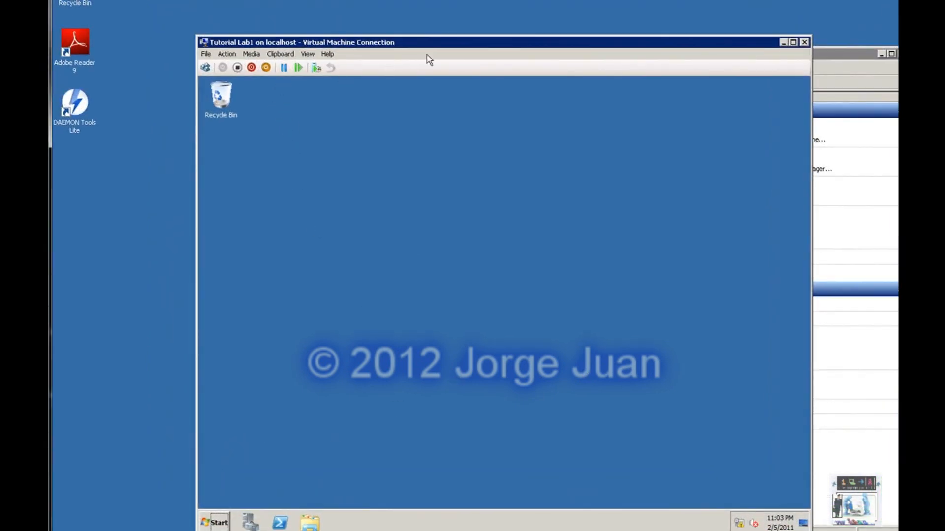
{"action": "left_click_drag", "start_coordinate": [452, 43], "coordinate": [431, 40]}
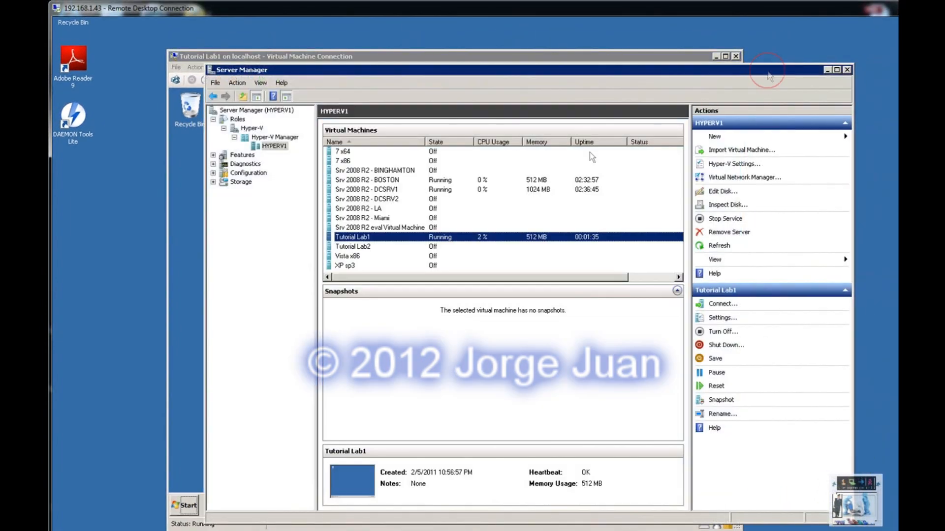
Step: Open a connection to Tutorial Lab2 and start it, and open a connection to Srv 2008 R2 - DCSRV1
{"action": "left_click", "coordinate": [777, 79]}
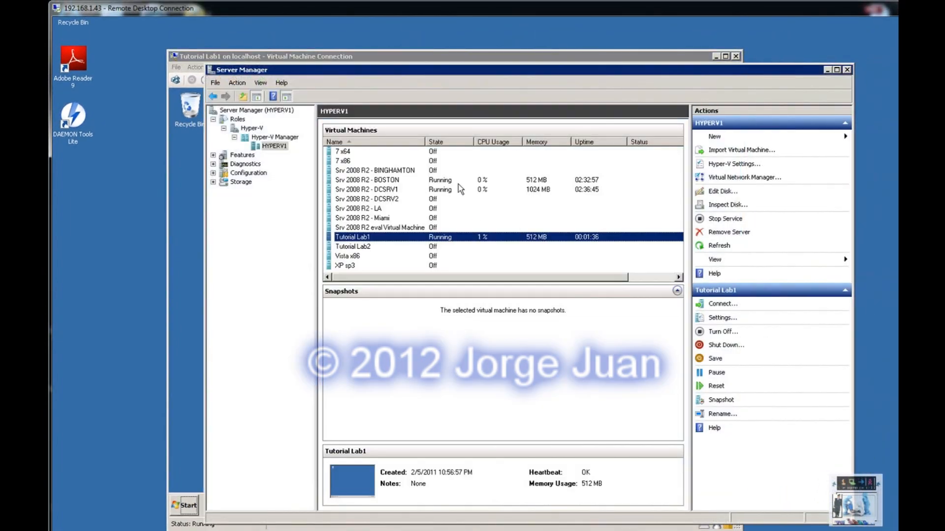
{"action": "left_click", "coordinate": [363, 247]}
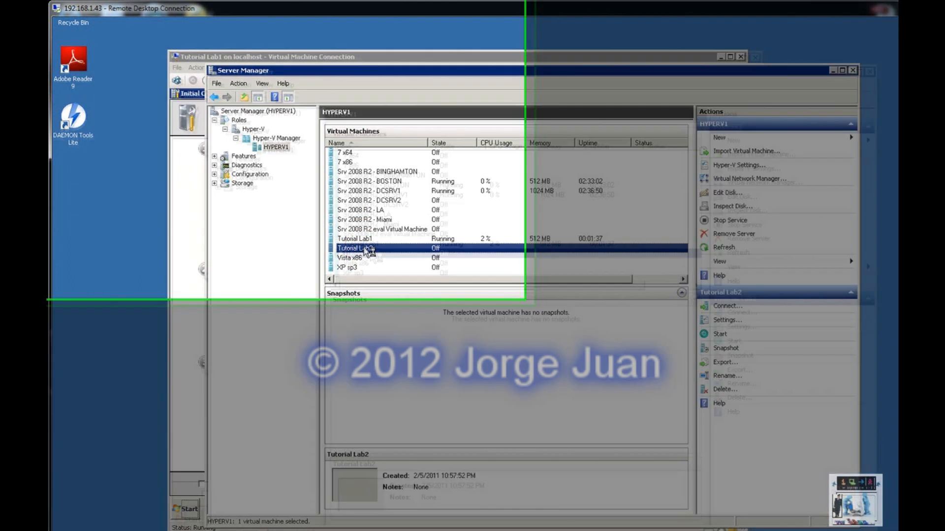
{"action": "double_click", "coordinate": [363, 247]}
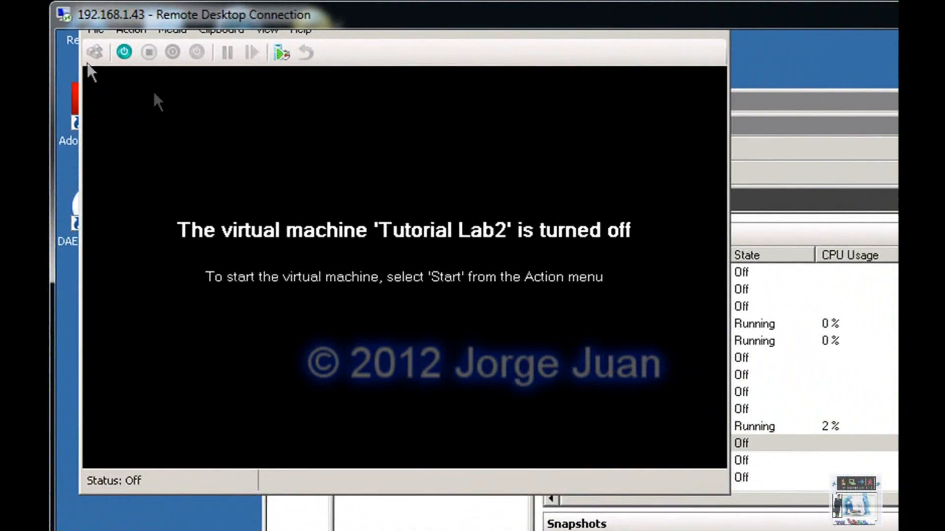
{"action": "left_click", "coordinate": [125, 56]}
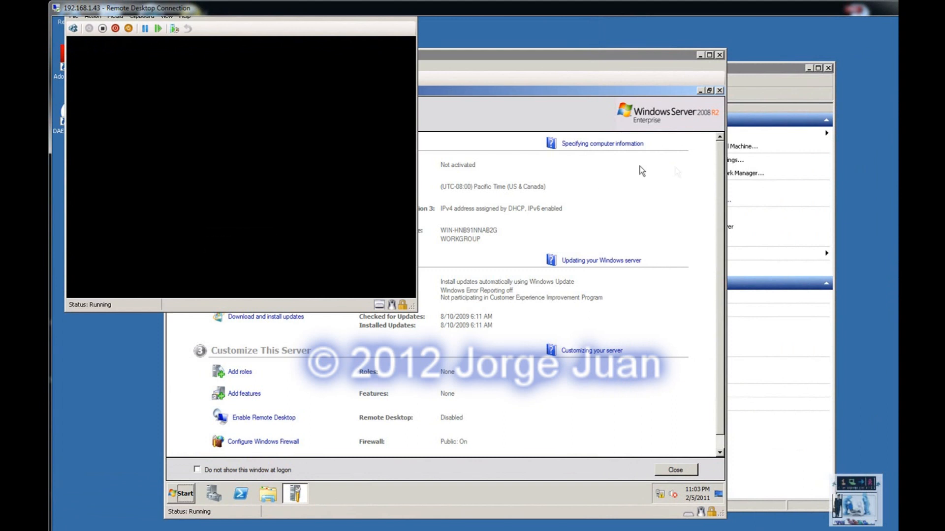
{"action": "left_click", "coordinate": [743, 77]}
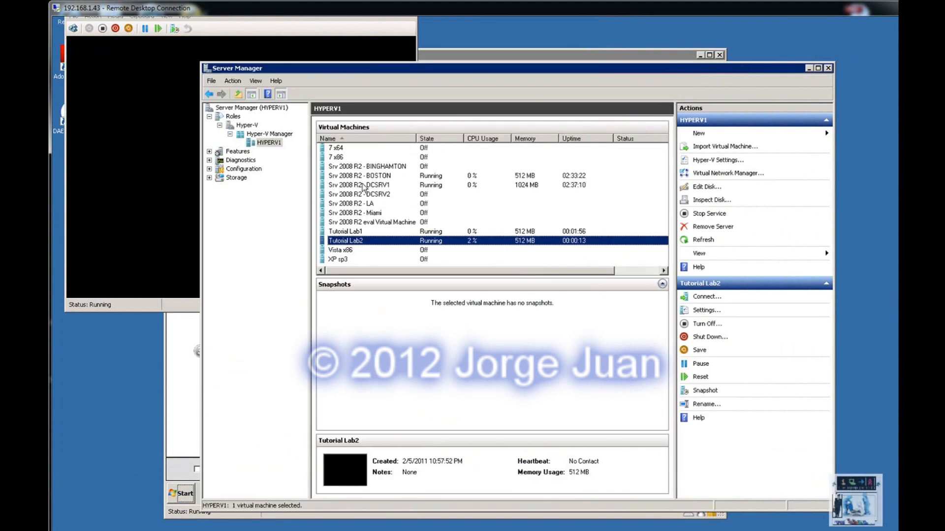
{"action": "double_click", "coordinate": [362, 186]}
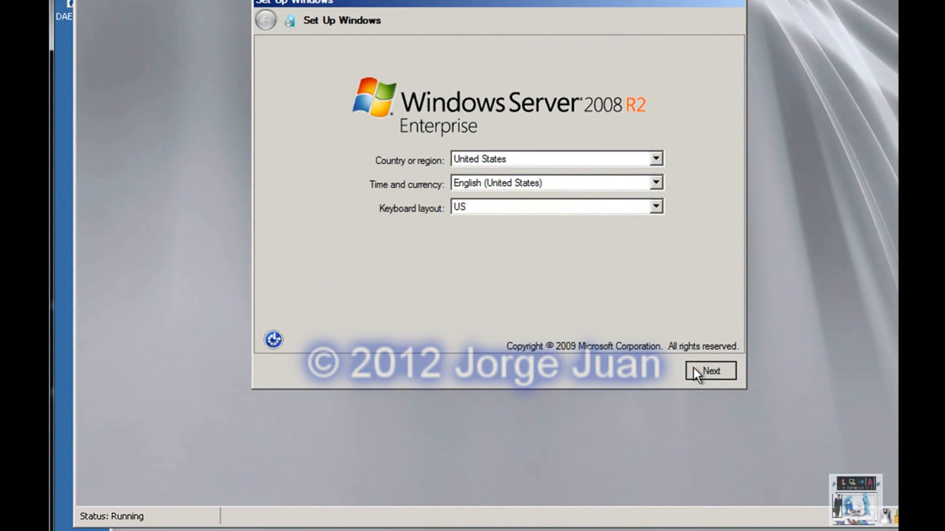
Step: Accept the United States region, English (United States) format and US keyboard in Tutorial Lab2, agree to the license terms, and start Windows
{"action": "left_click", "coordinate": [714, 372]}
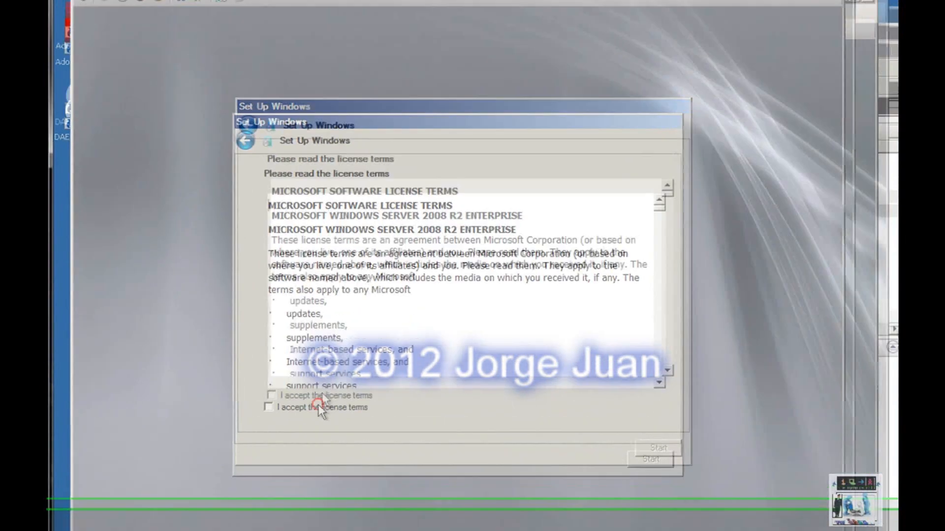
{"action": "left_click", "coordinate": [340, 313]}
{"action": "left_click", "coordinate": [622, 485]}
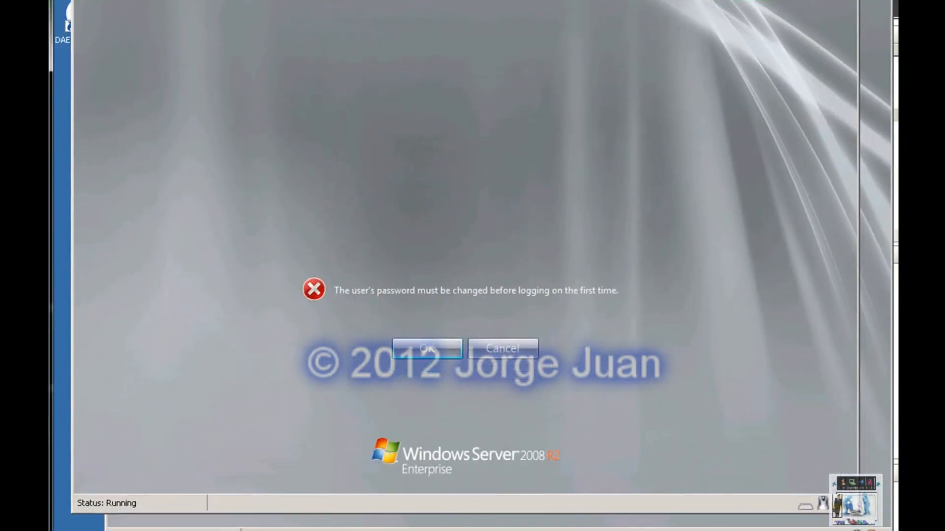
Step: Enter and confirm a new Administrator password in Tutorial Lab2 at the required first-logon password change
{"action": "left_click", "coordinate": [450, 343]}
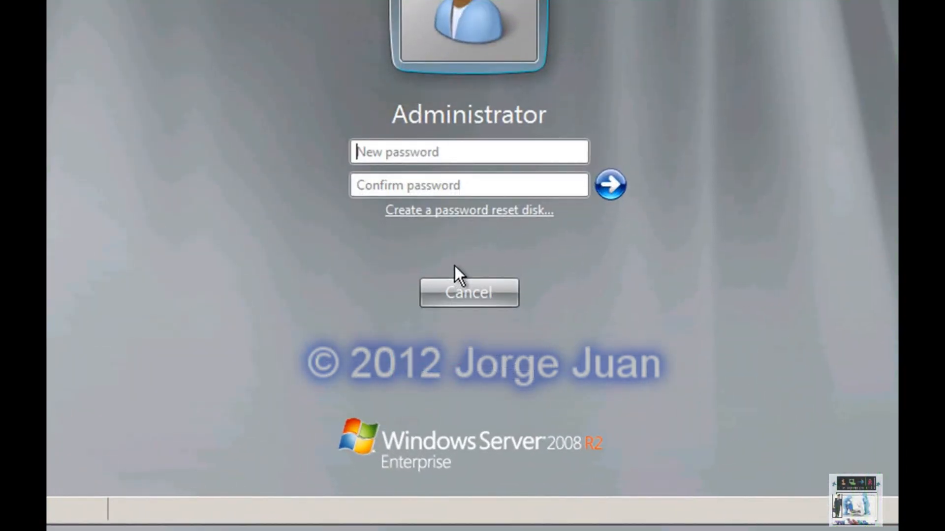
{"action": "type", "text": "••••"}
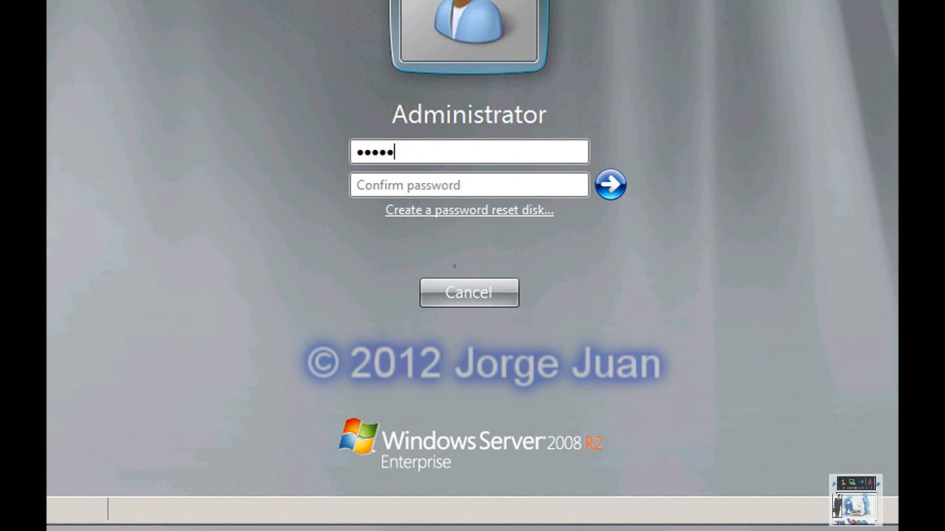
{"action": "type", "text": "•••••••••"}
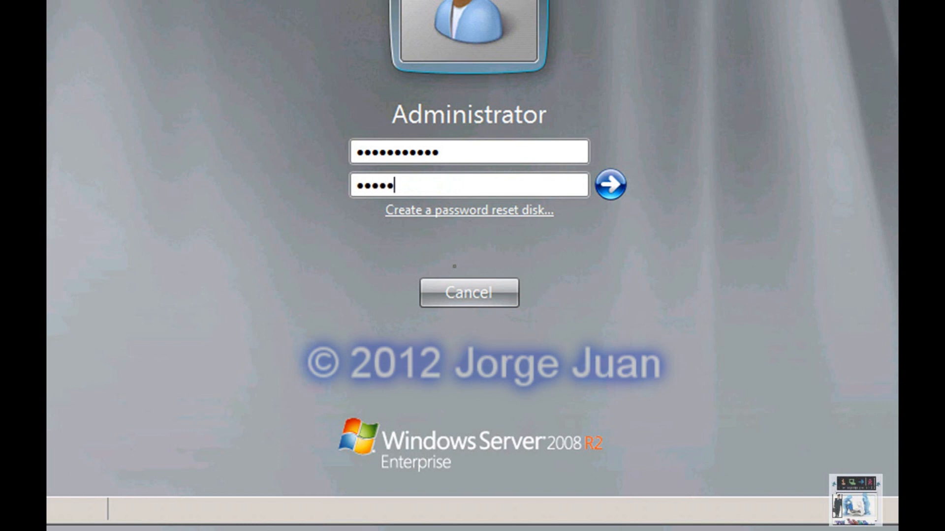
{"action": "type", "text": "••••"}
{"action": "key", "text": "Return"}
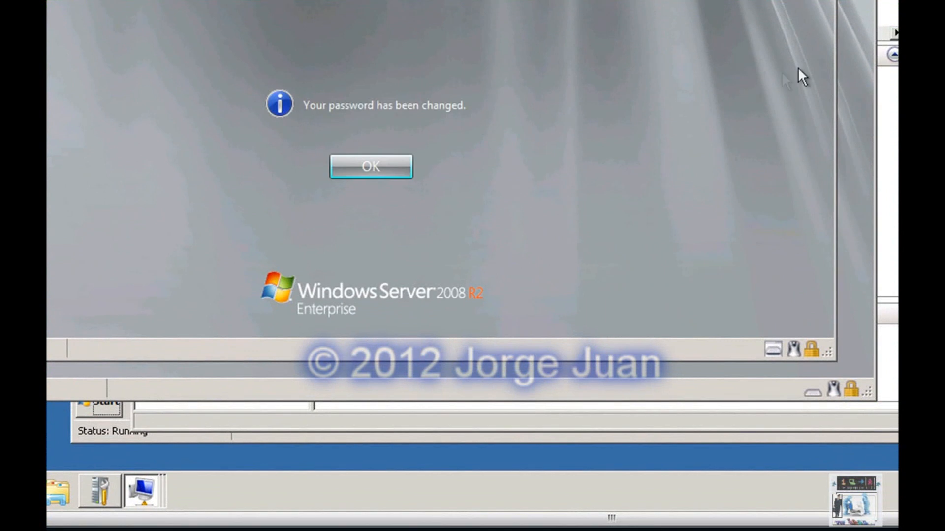
Step: Move the Srv 2008 R2 - DCSRV1 connection window aside, and open a connection to the XP sp3 virtual machine and start it
{"action": "left_click", "coordinate": [146, 497]}
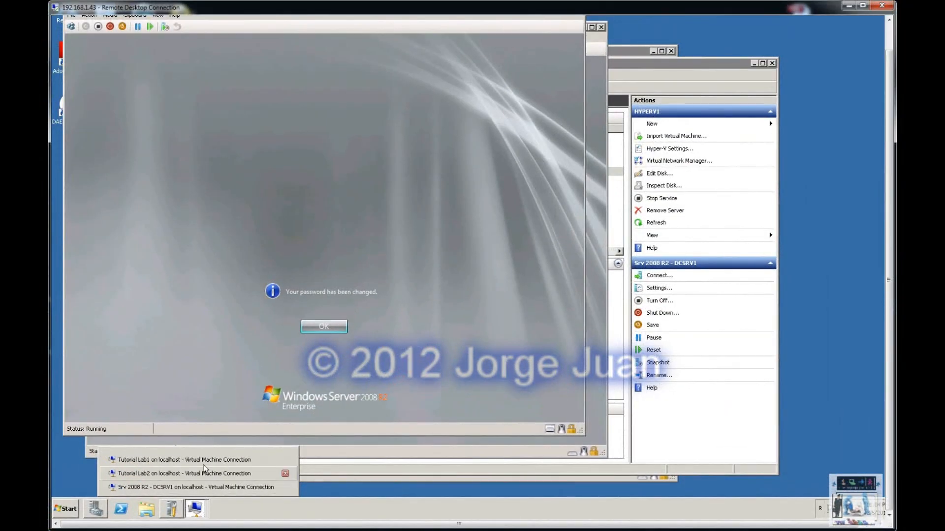
{"action": "left_click", "coordinate": [207, 489]}
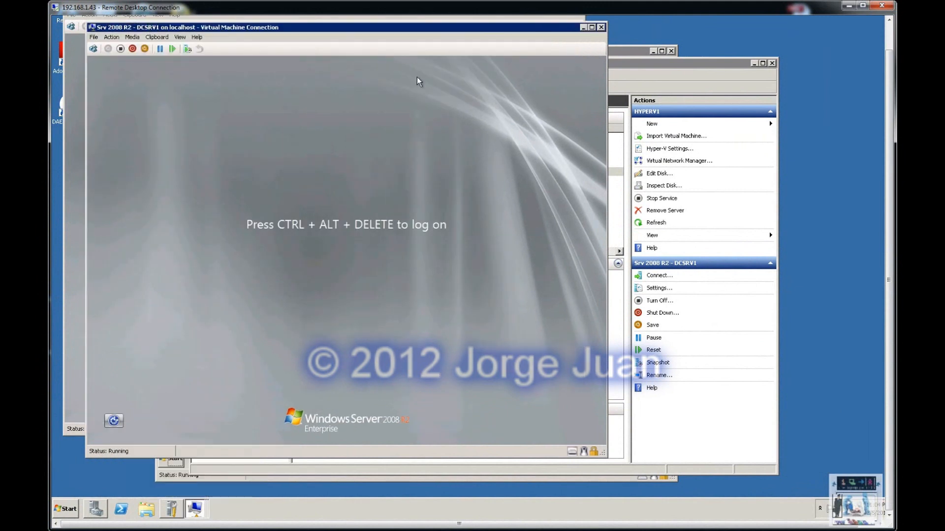
{"action": "left_click_drag", "start_coordinate": [425, 30], "coordinate": [589, 52]}
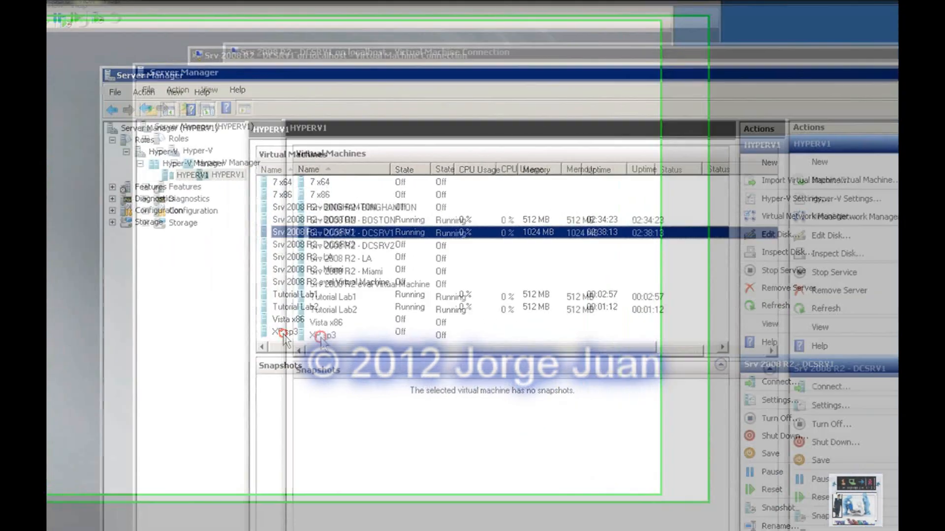
{"action": "double_click", "coordinate": [185, 323]}
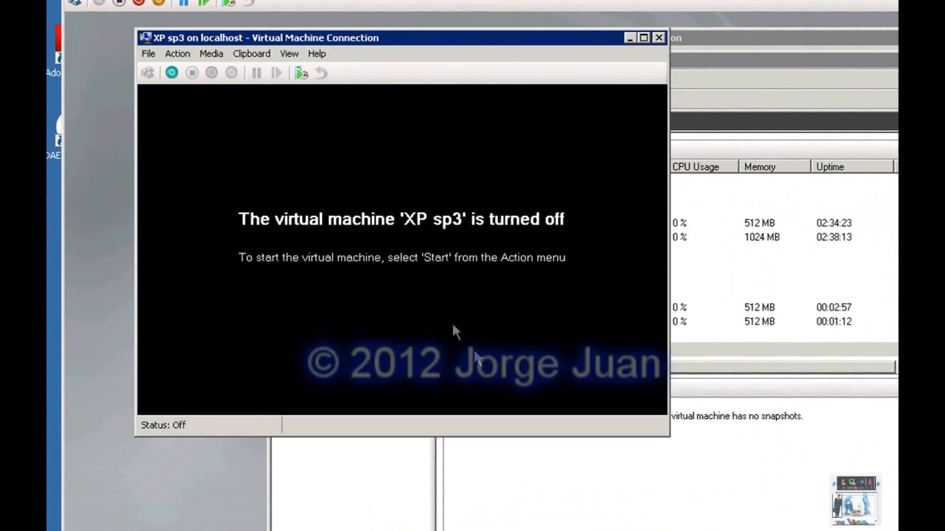
{"action": "left_click", "coordinate": [172, 74]}
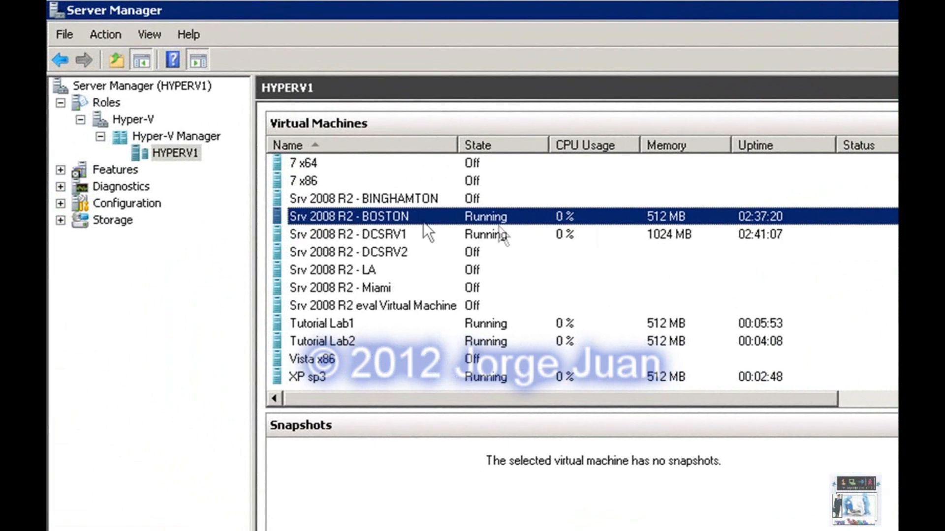
Step: Bring the Tutorial Lab2 connection window to the front and acknowledge the password change to log on as Administrator
{"action": "left_click", "coordinate": [204, 246]}
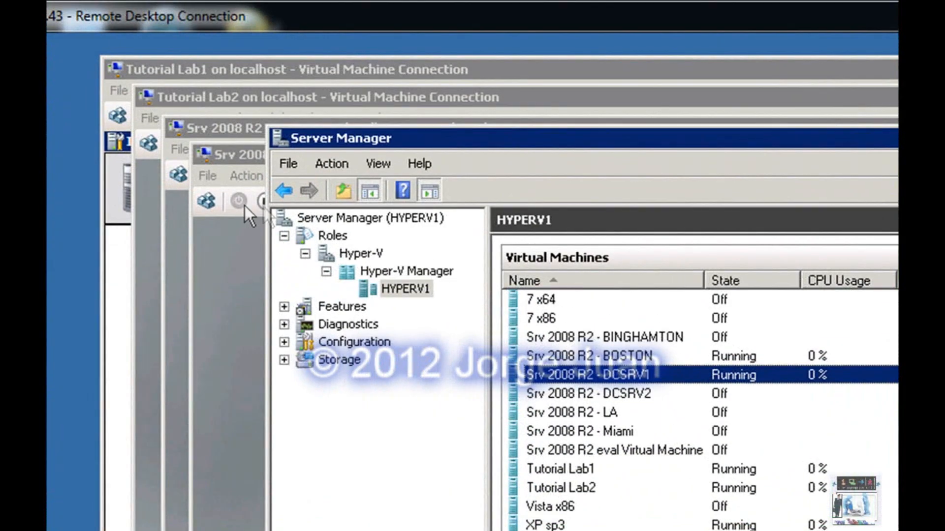
{"action": "left_click", "coordinate": [240, 154]}
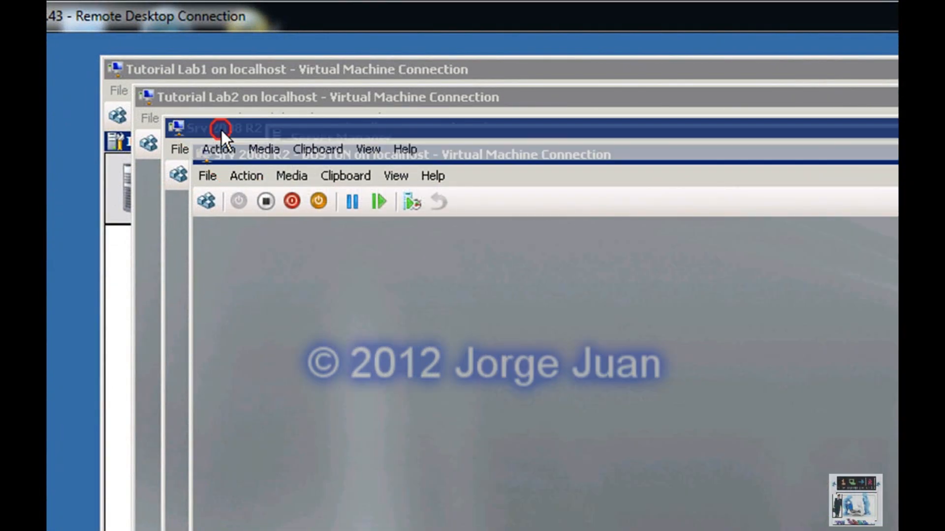
{"action": "left_click", "coordinate": [221, 129]}
{"action": "left_click", "coordinate": [212, 98]}
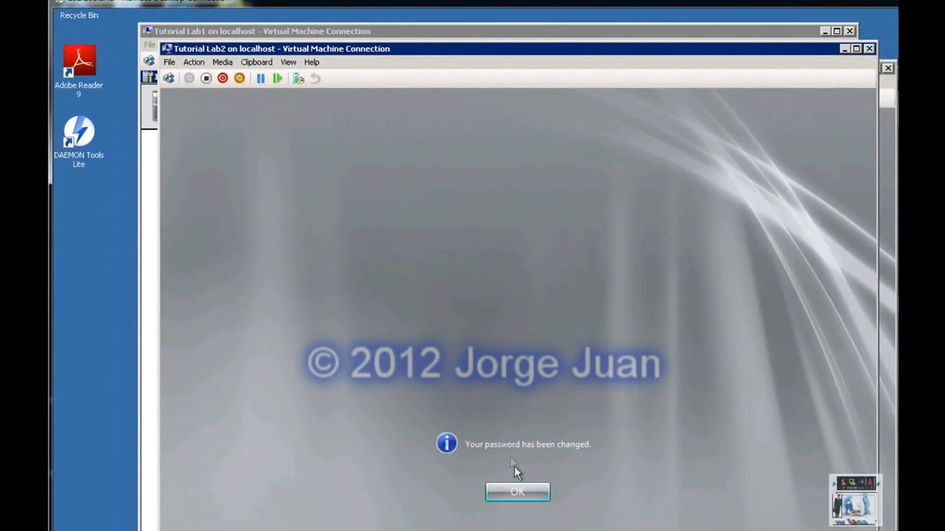
{"action": "left_click", "coordinate": [517, 492]}
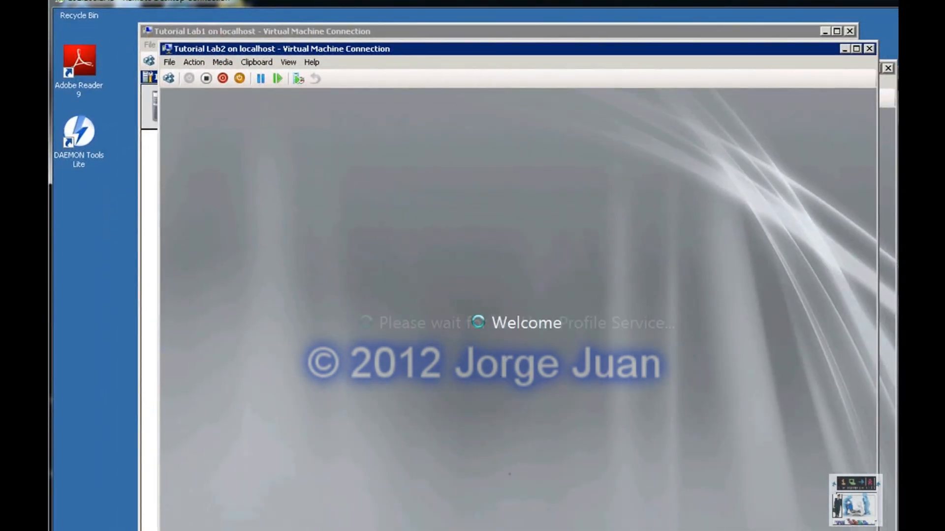
Step: View the Tutorial Lab1 connection window, and switch to the XP sp3 virtual machine's connection window
{"action": "left_click", "coordinate": [256, 32]}
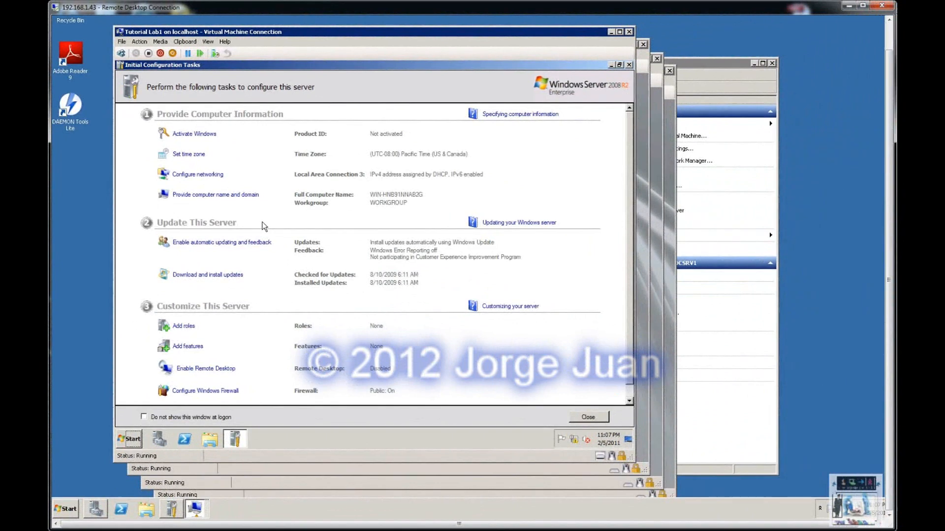
{"action": "left_click", "coordinate": [197, 516]}
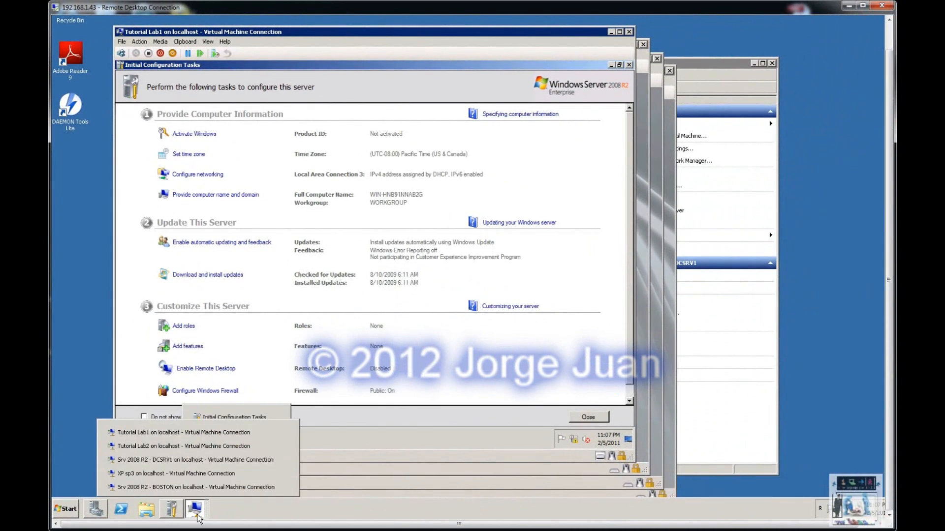
{"action": "left_click", "coordinate": [179, 473]}
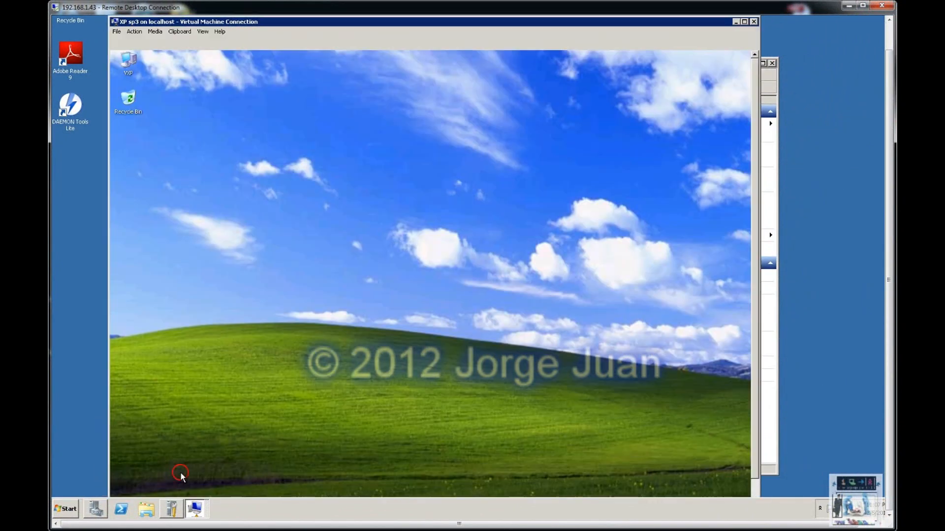